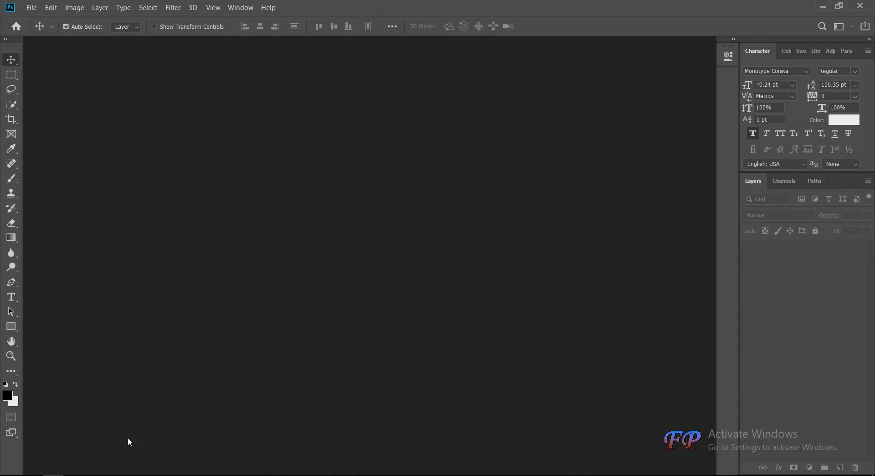
Step: Browse the Pictures folder and open the teddy bear photo bear-blur-close-up-1028725.jpg
left_click(28, 9)
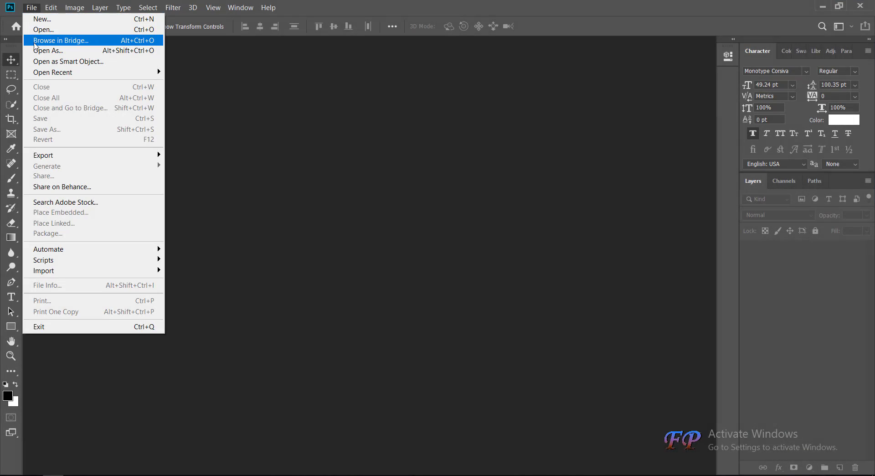
left_click(31, 28)
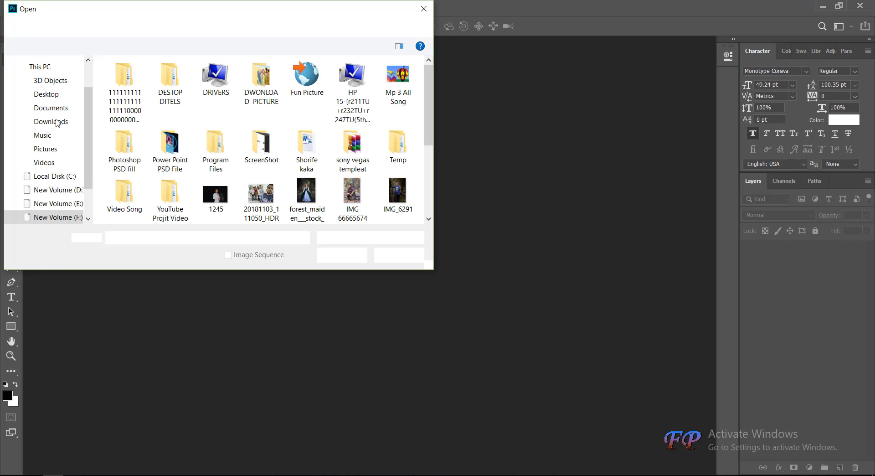
left_click(49, 149)
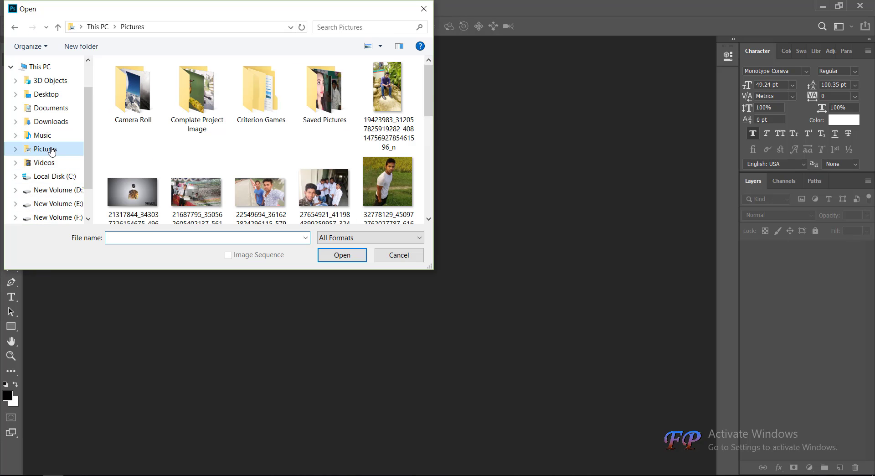
scroll(250, 140, "down", 10)
left_click(260, 167)
left_click(321, 166)
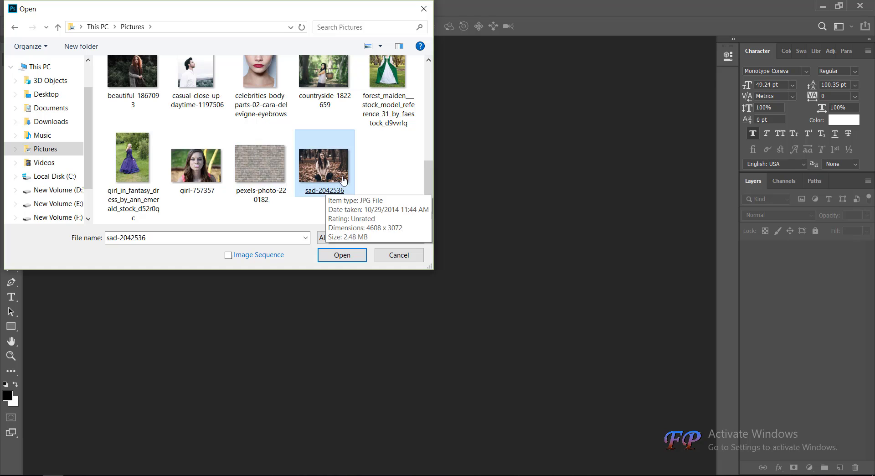
left_click(269, 185)
scroll(269, 184, "up", 2)
left_click(269, 184)
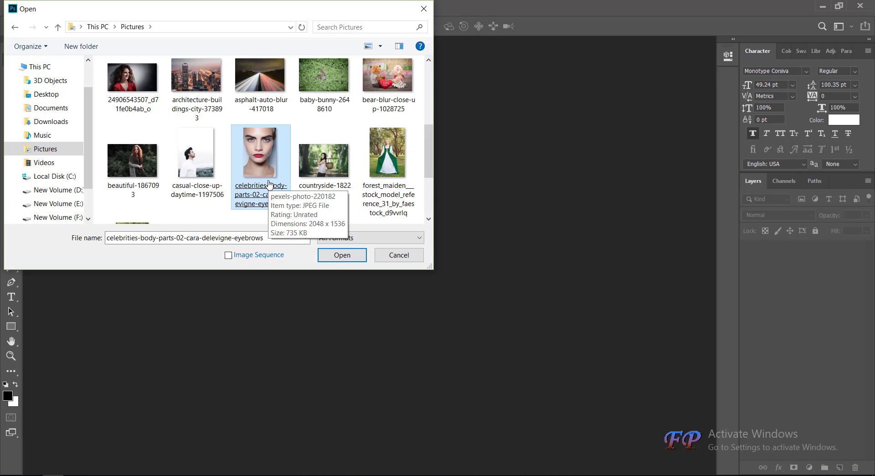
double_click(371, 84)
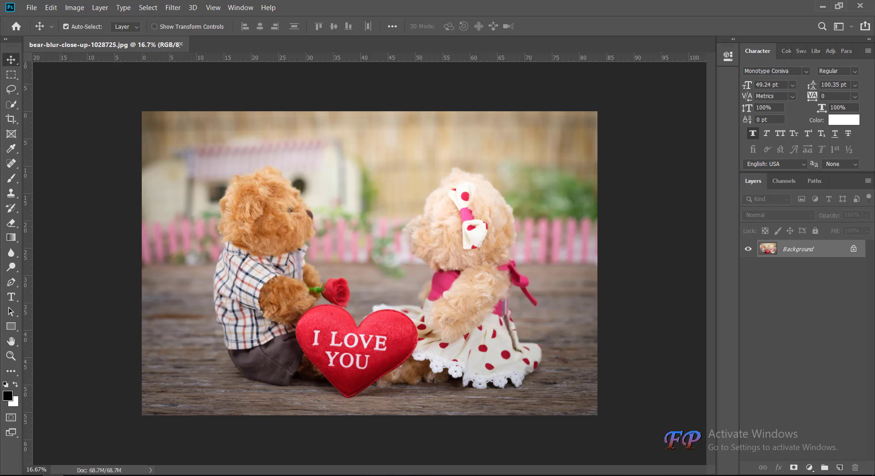
Step: Unlock the Background as Layer 0, then discard a test duplicate and its trial selection
left_click(854, 250)
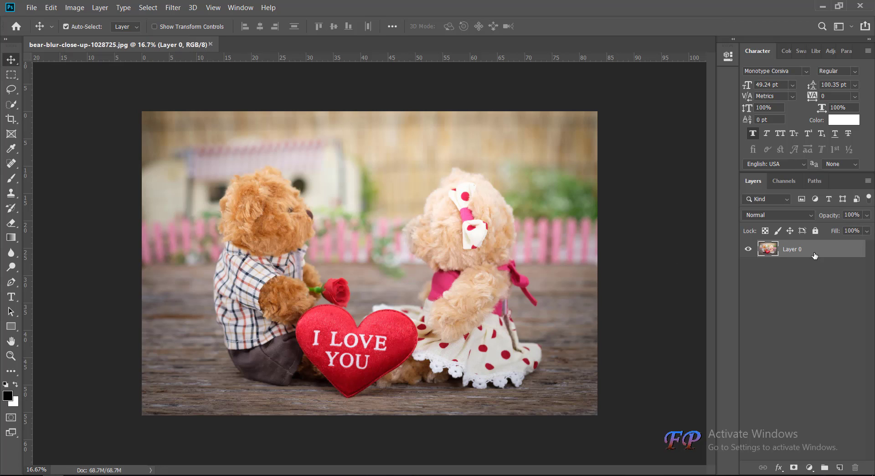
left_click_drag(814, 256, 838, 467)
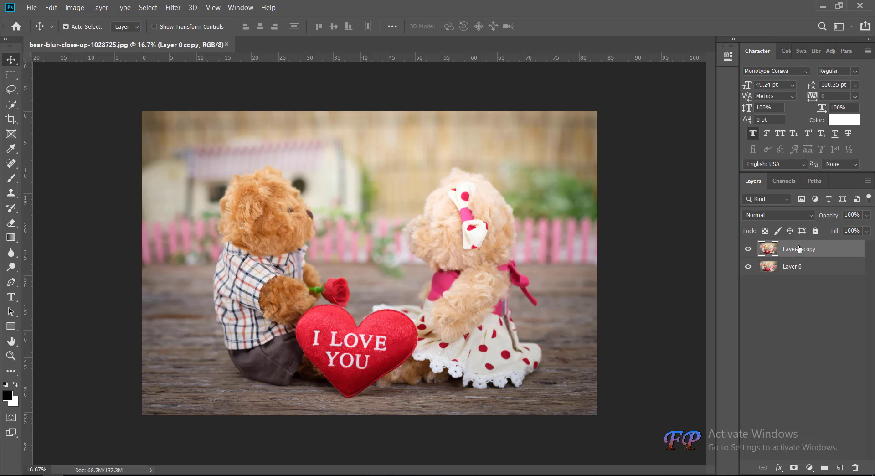
left_click(11, 104)
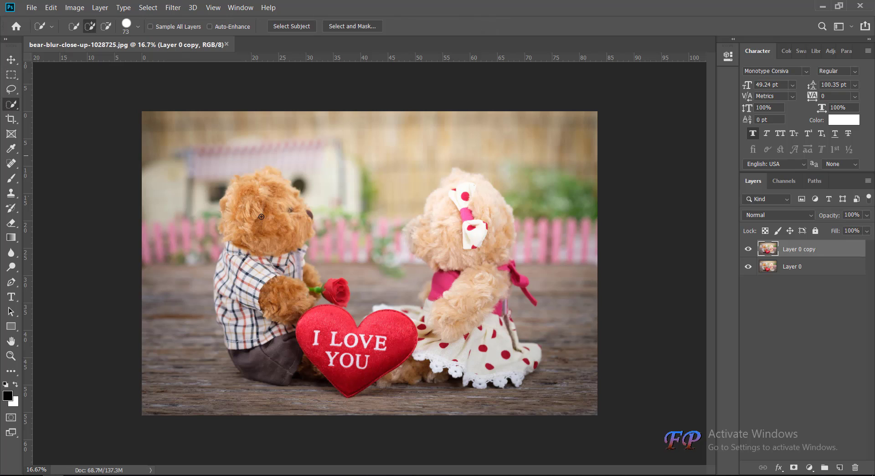
left_click_drag(244, 192, 268, 169)
left_click_drag(240, 197, 231, 212)
key("ctrl+d")
key("Delete")
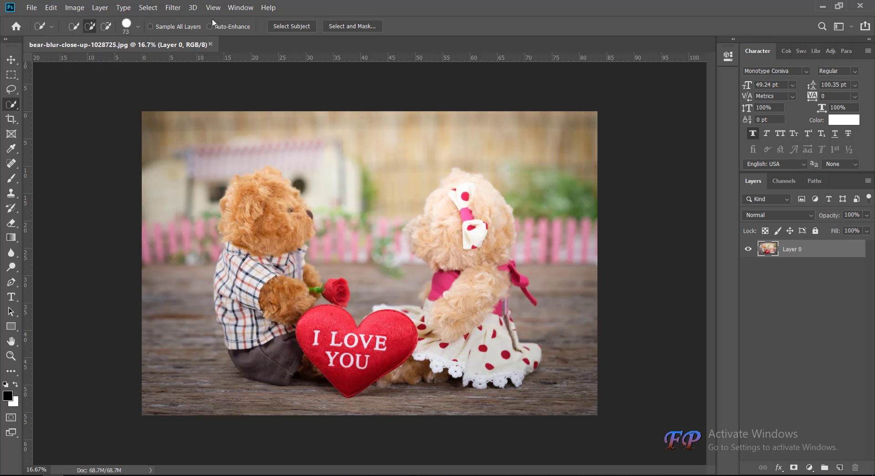
Step: Apply a Camera Raw filter with Exposure -0.90 and Highlights -100
left_click(169, 10)
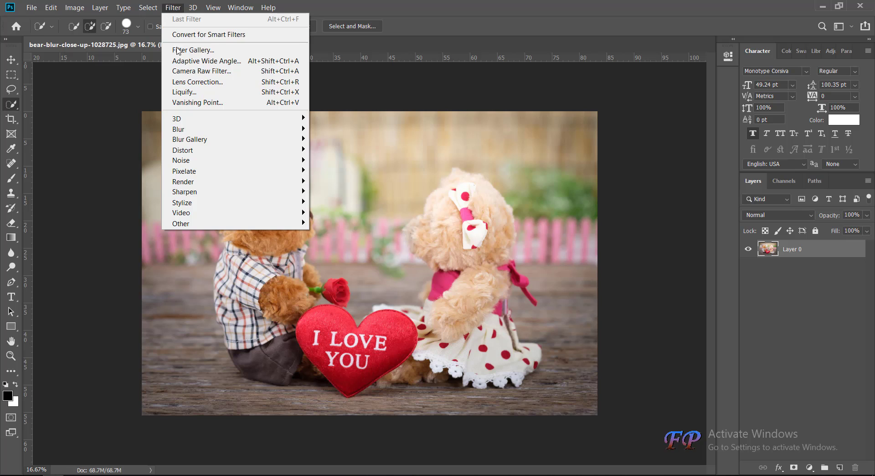
left_click(178, 71)
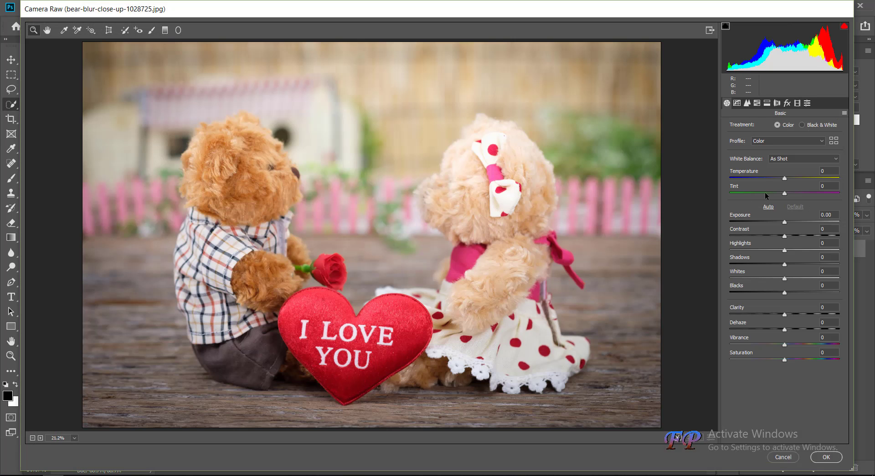
left_click(775, 222)
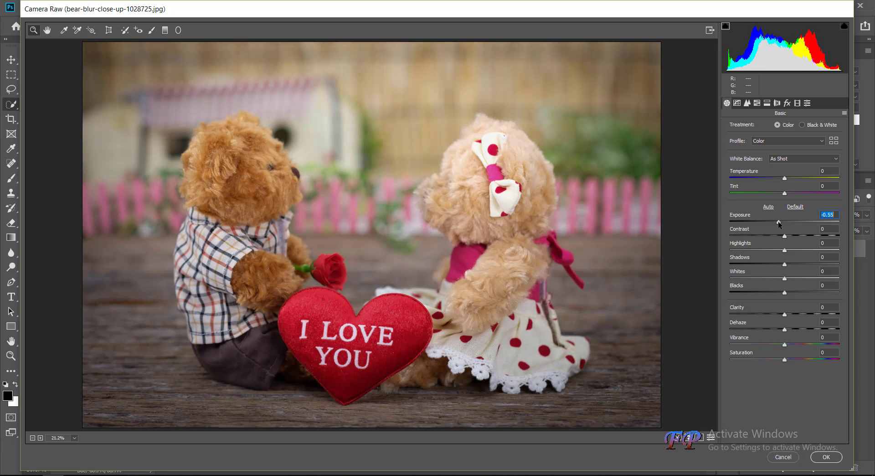
left_click_drag(773, 220, 712, 254)
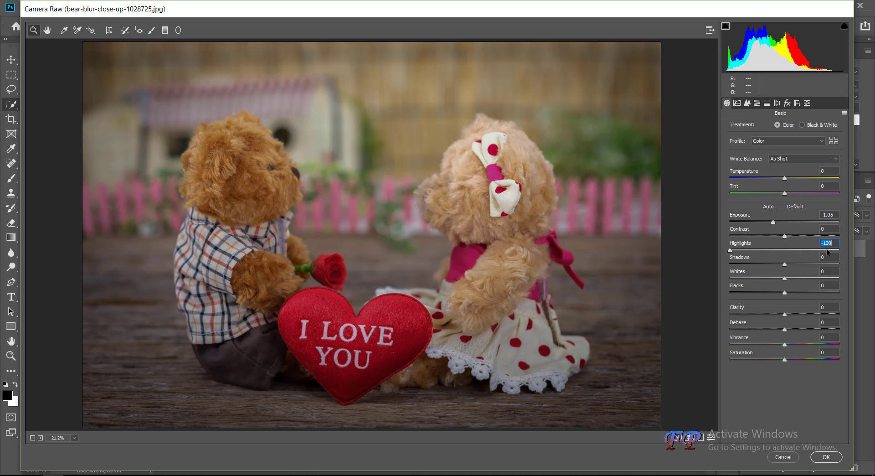
left_click_drag(818, 250, 663, 262)
left_click_drag(729, 250, 717, 254)
left_click_drag(778, 222, 775, 222)
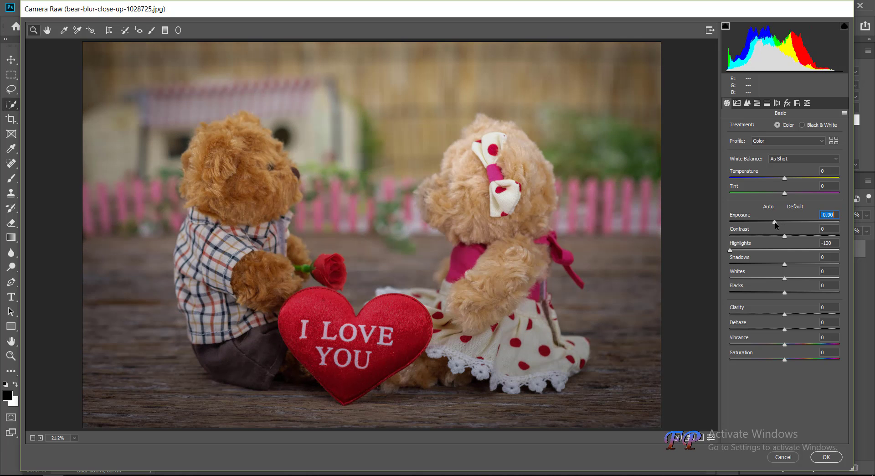
left_click(825, 456)
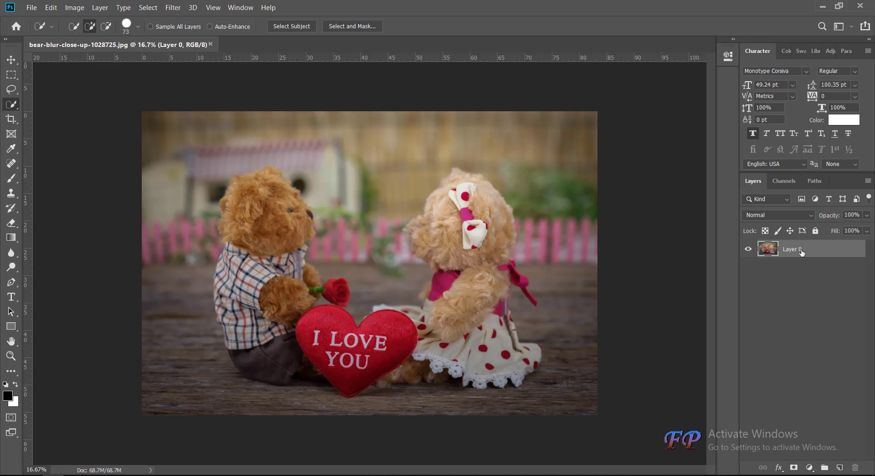
Step: Duplicate Layer 0, then quick-select both bears, the heart, pink ribbon, rose and chest
left_click_drag(801, 252, 839, 467)
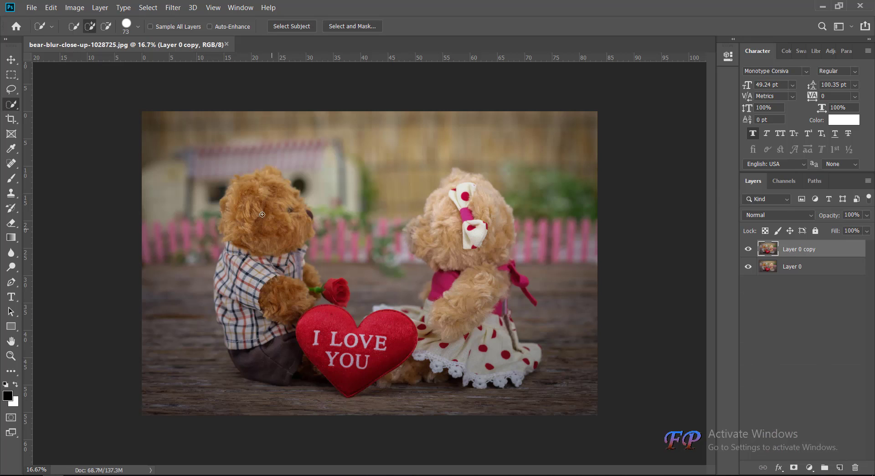
mouse_move(262, 214)
left_mouse_down()
mouse_move(342, 353)
mouse_move(400, 374)
left_mouse_up()
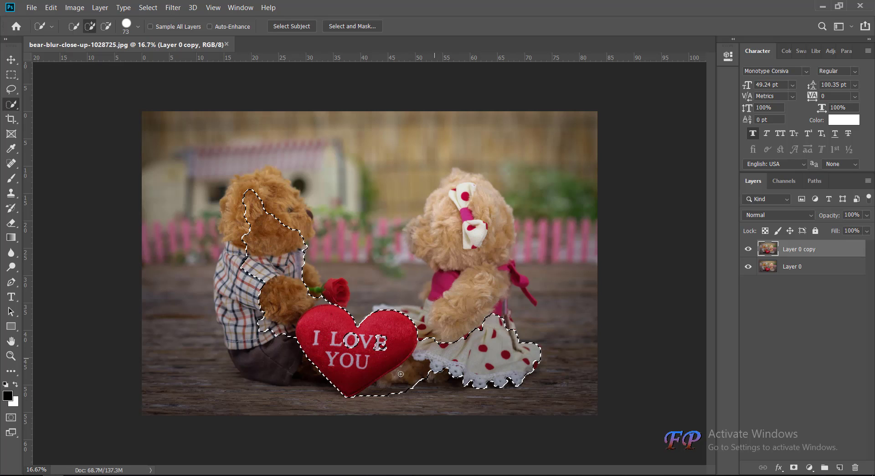
left_click_drag(485, 350, 419, 244)
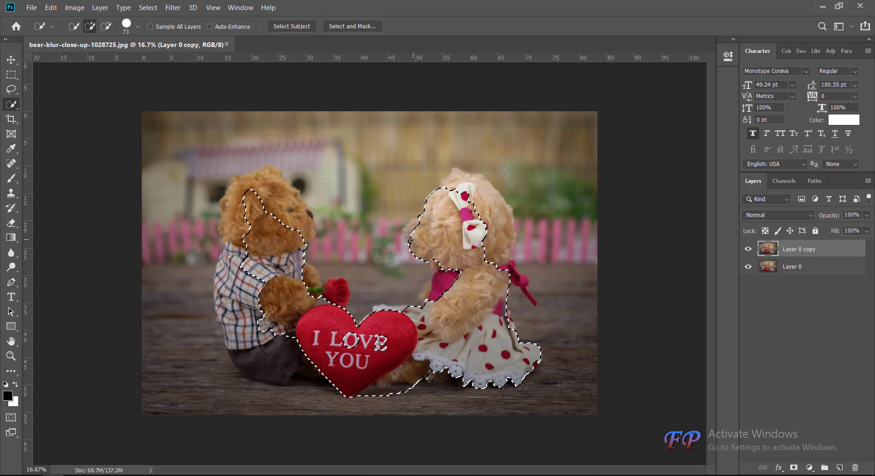
mouse_move(407, 239)
left_mouse_down()
mouse_move(449, 190)
mouse_move(480, 190)
left_mouse_up()
left_click_drag(515, 272, 534, 302)
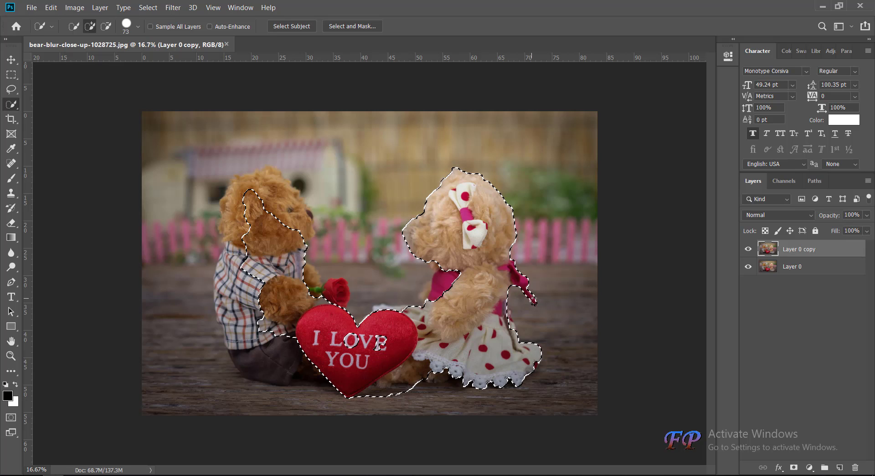
left_click(331, 299)
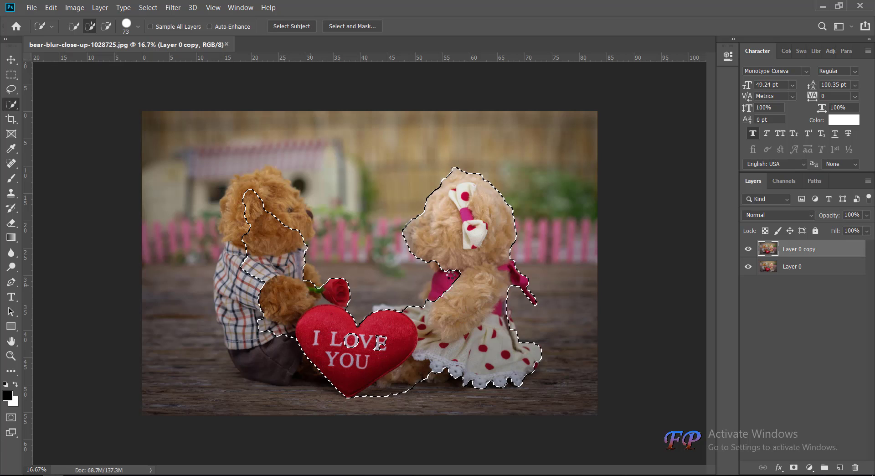
left_click(432, 291)
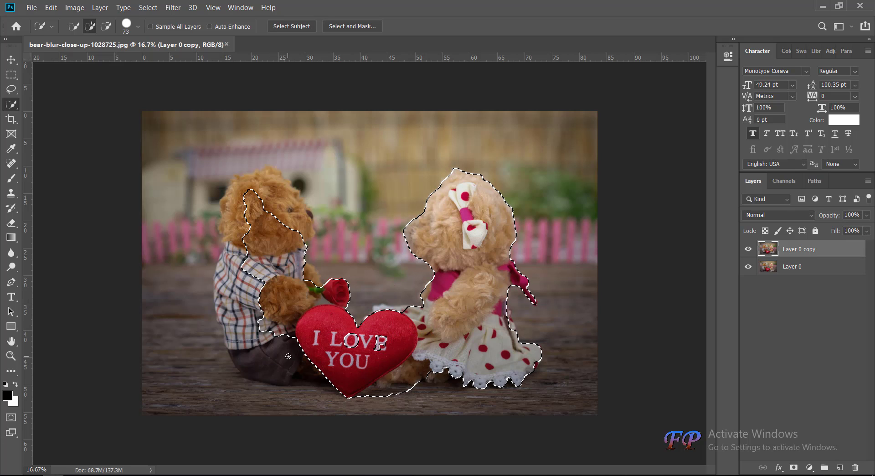
Step: Add the left bear's plaid shirt to the selection, ending with the whole image selected
key("ctrl+a")
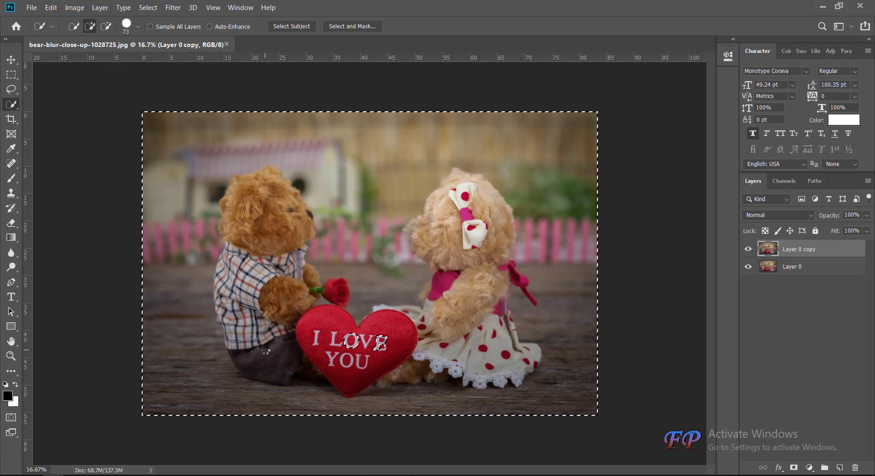
key("ctrl+z")
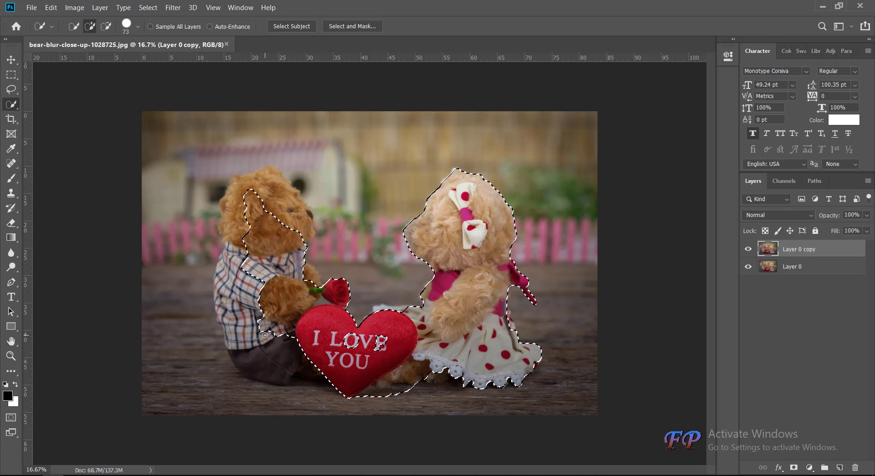
left_click_drag(265, 334, 232, 250)
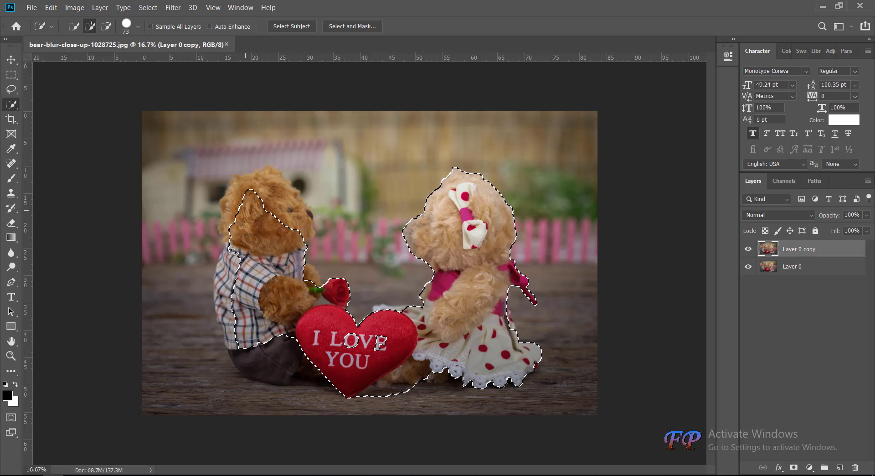
key("ctrl+a")
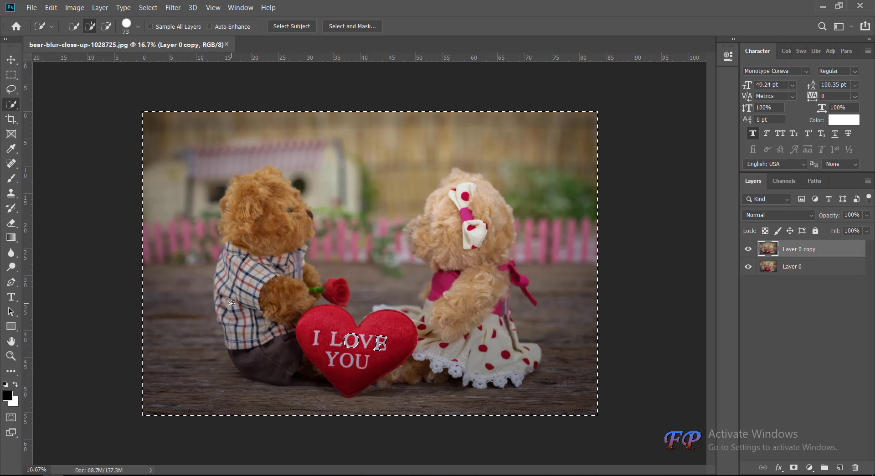
key("ctrl+z")
key("ctrl+z")
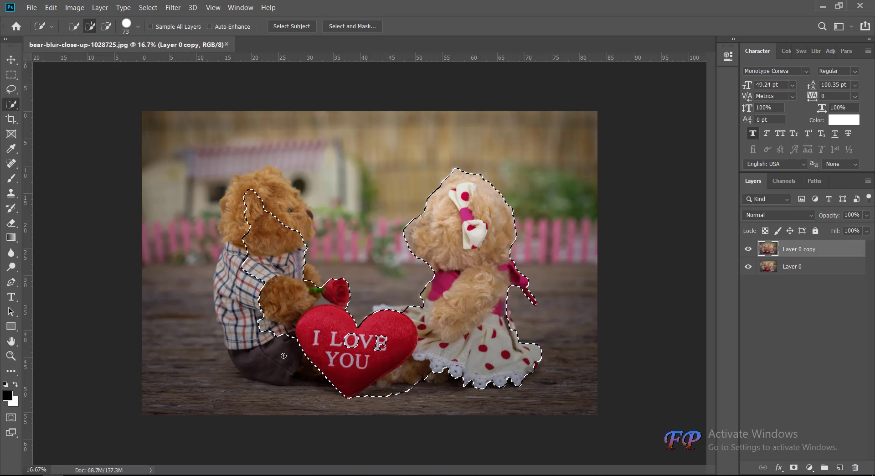
key("ctrl+a")
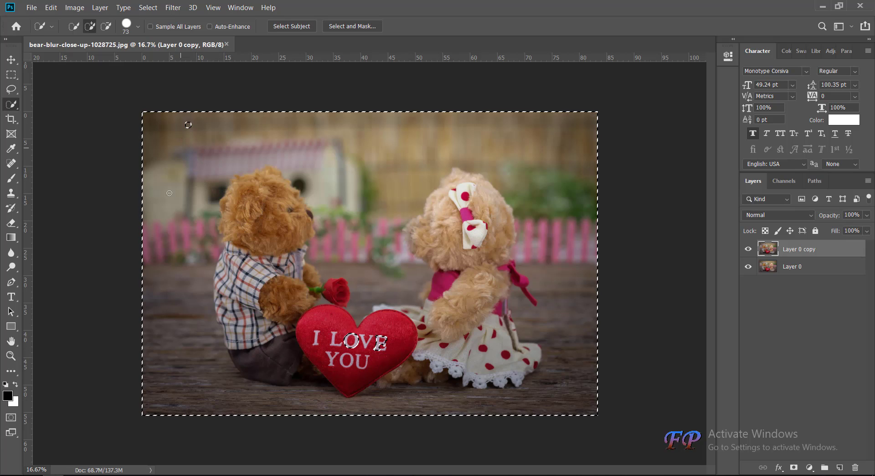
Step: Remove the left strip and floor from the selection, keeping the left bear's head and shirt edge
left_click_drag(169, 193, 182, 391)
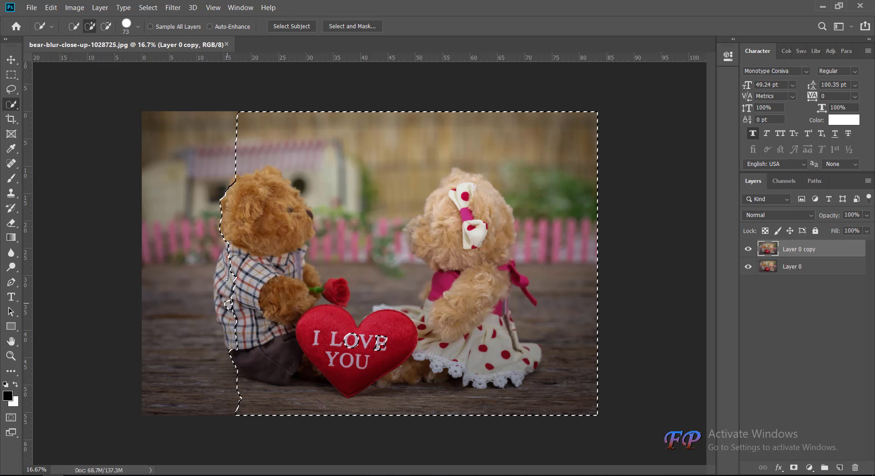
mouse_move(228, 303)
left_mouse_down()
mouse_move(228, 274)
mouse_move(221, 314)
mouse_move(236, 359)
left_mouse_up()
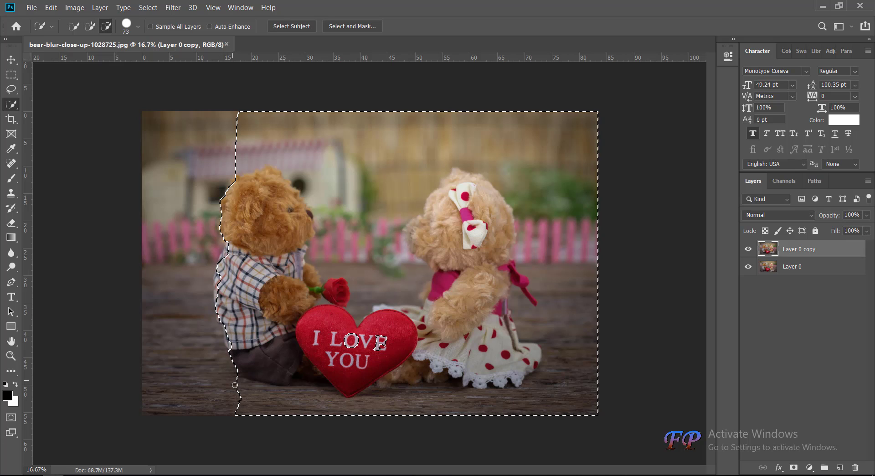
mouse_move(235, 385)
left_mouse_down()
mouse_move(258, 401)
mouse_move(524, 401)
mouse_move(574, 337)
mouse_move(558, 235)
mouse_move(474, 137)
mouse_move(437, 150)
mouse_move(262, 135)
left_mouse_up()
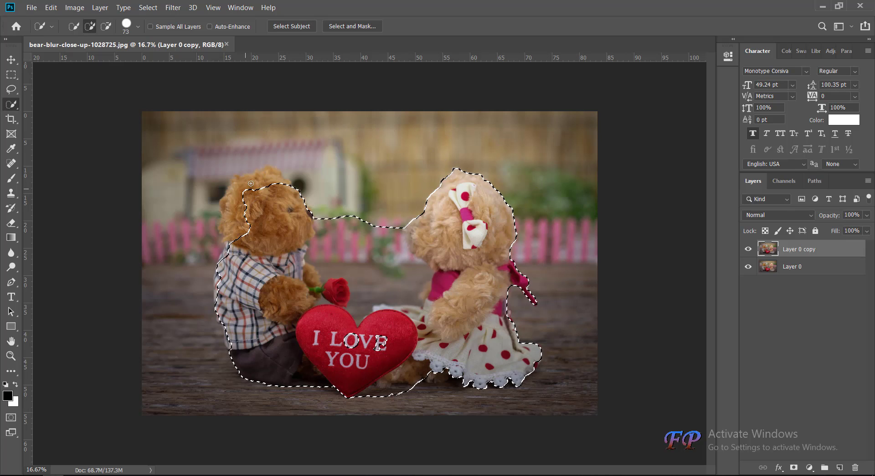
left_click_drag(259, 180, 230, 218)
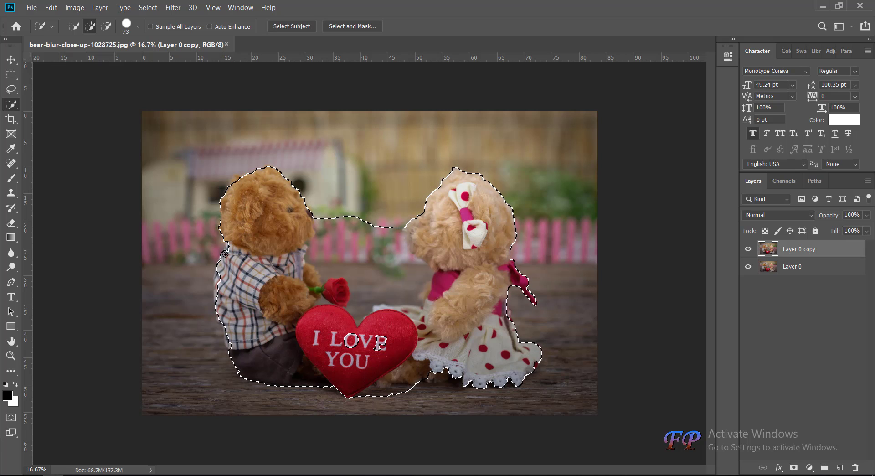
left_click_drag(225, 254, 217, 276)
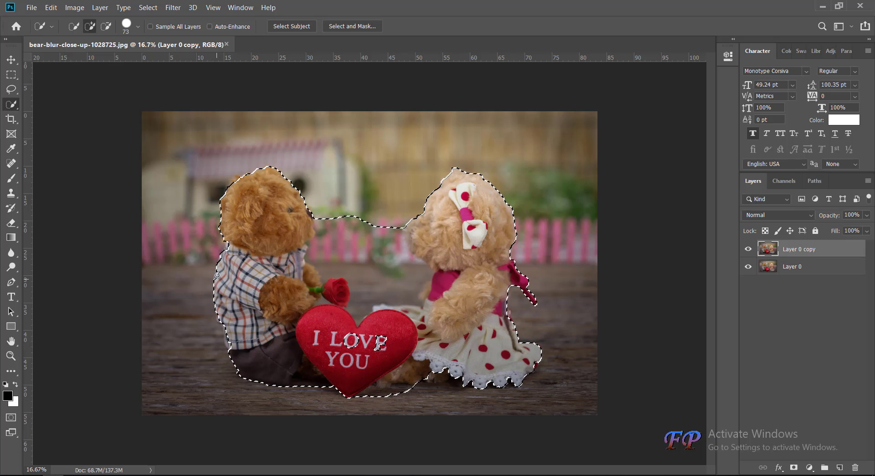
mouse_move(217, 284)
left_mouse_down()
mouse_move(218, 271)
mouse_move(227, 335)
left_mouse_up()
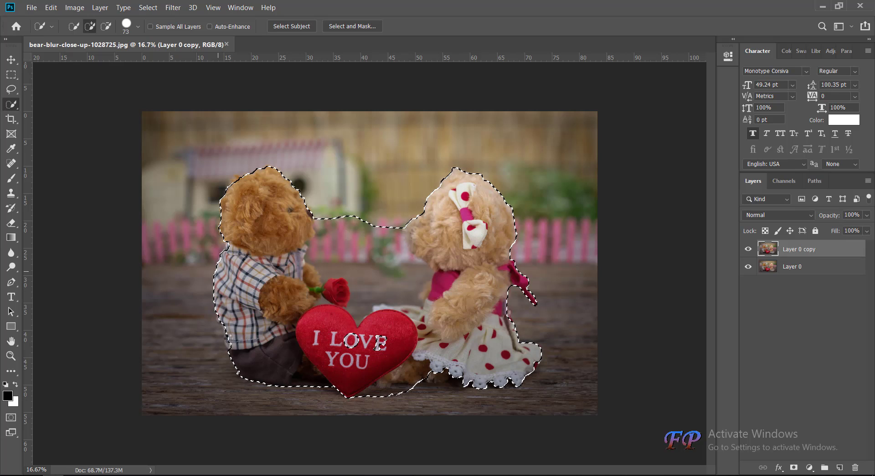
Step: Zoom in, remove the background between the bears, and add the paw beside the rose
key("ctrl+plus")
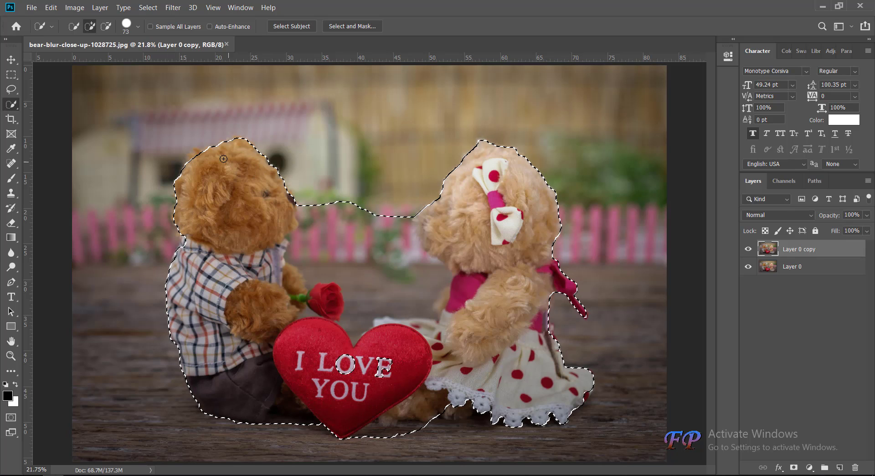
left_click(192, 156)
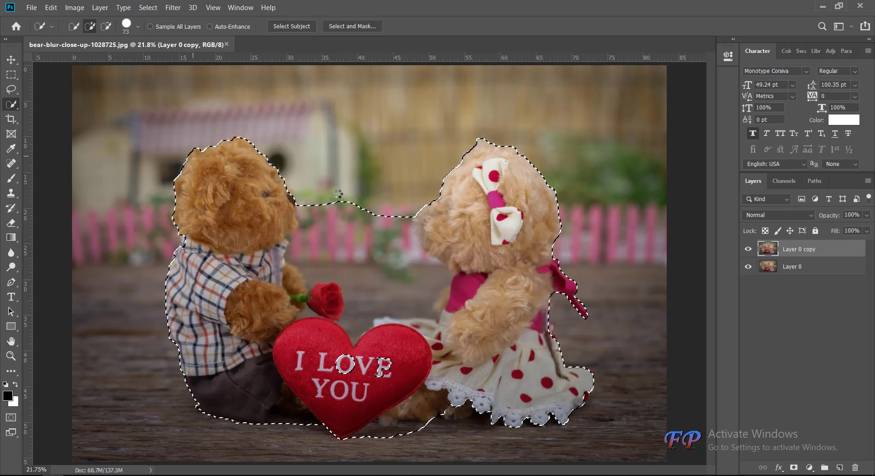
left_click_drag(338, 196, 377, 300)
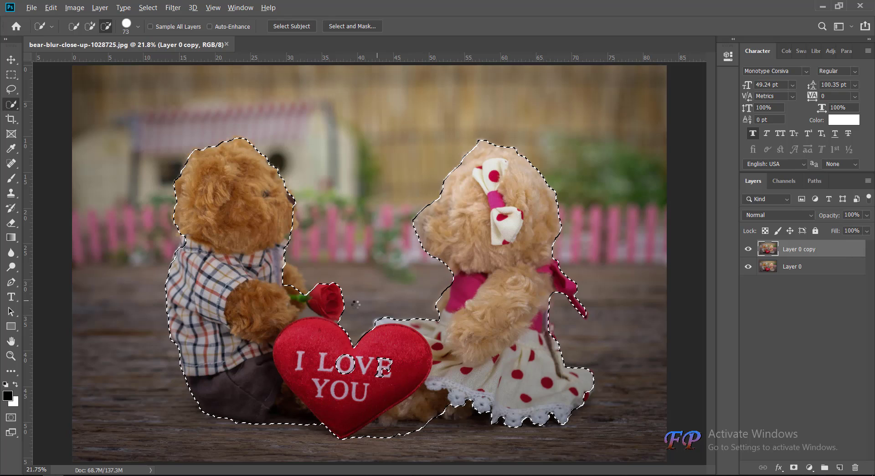
left_click(290, 278)
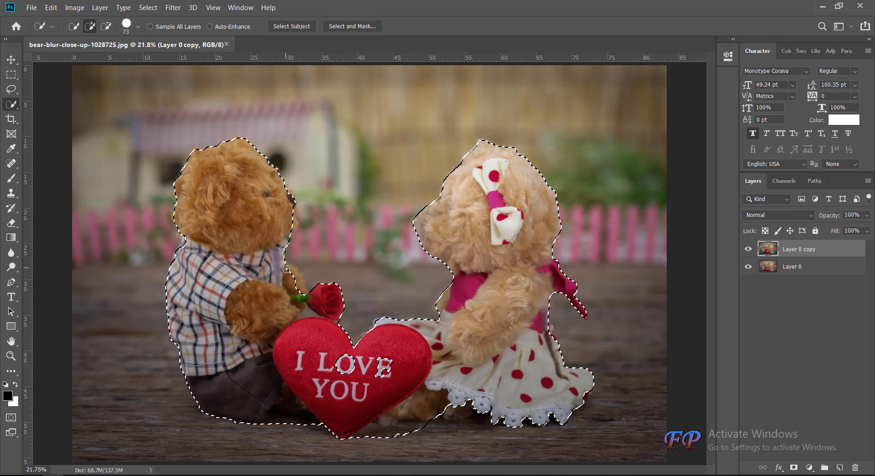
left_click_drag(287, 272, 295, 284)
Step: Enter Select and Mask and set the Refine Edge brush size to 66 px
left_click(341, 26)
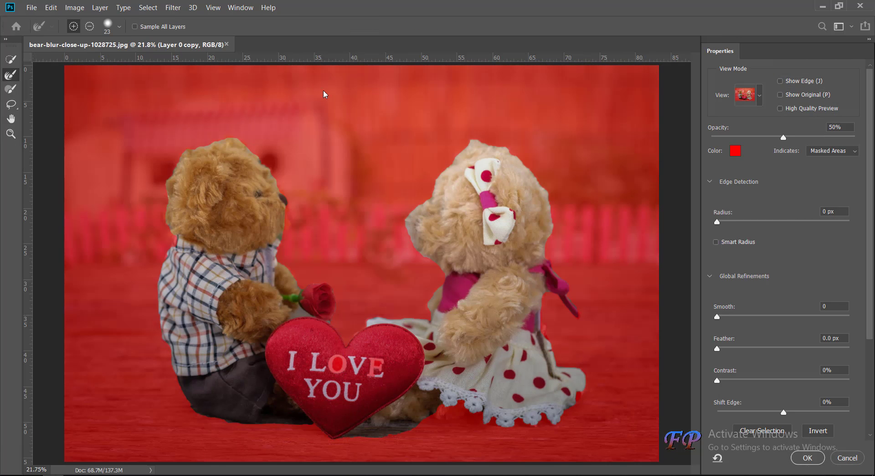
left_click(119, 26)
left_click(92, 55)
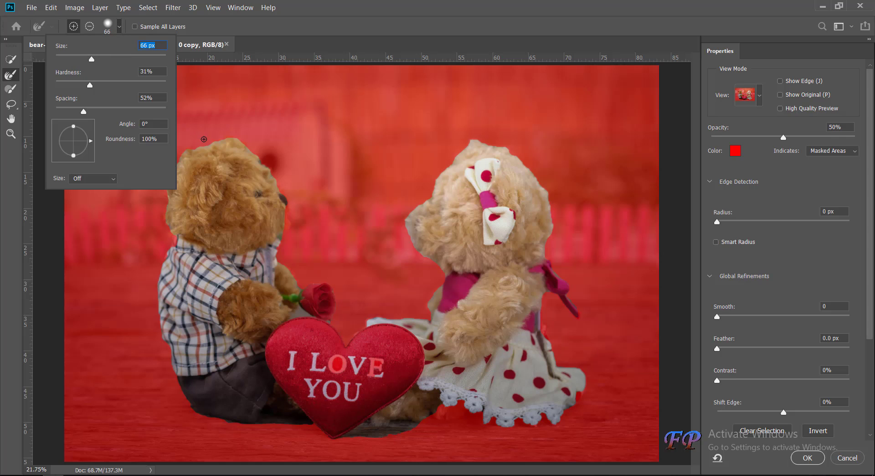
left_click(273, 26)
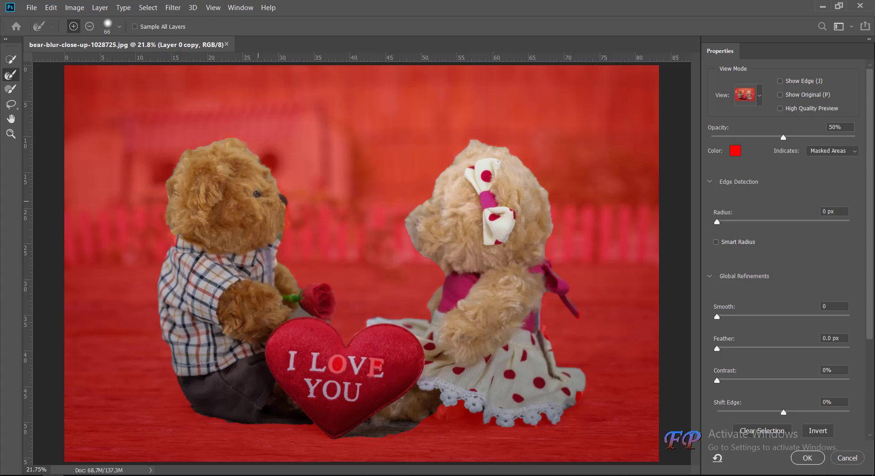
scroll(257, 193, "up", 3)
scroll(237, 114, "up", 2)
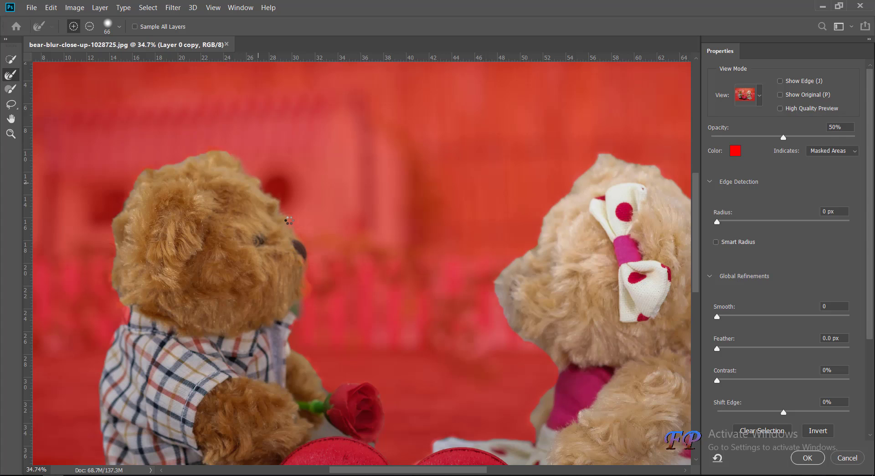
Step: Brush along the left bear's head to refine its fuzzy fur edge
right_click(221, 181)
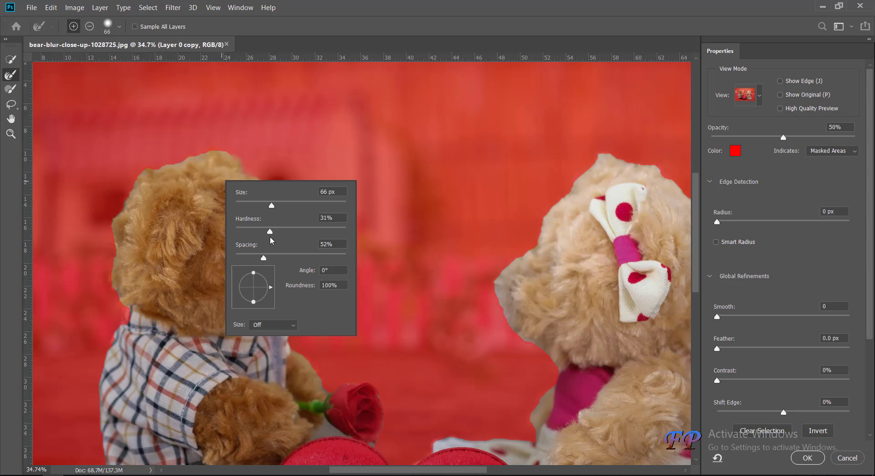
left_click_drag(270, 231, 285, 231)
left_click(195, 159)
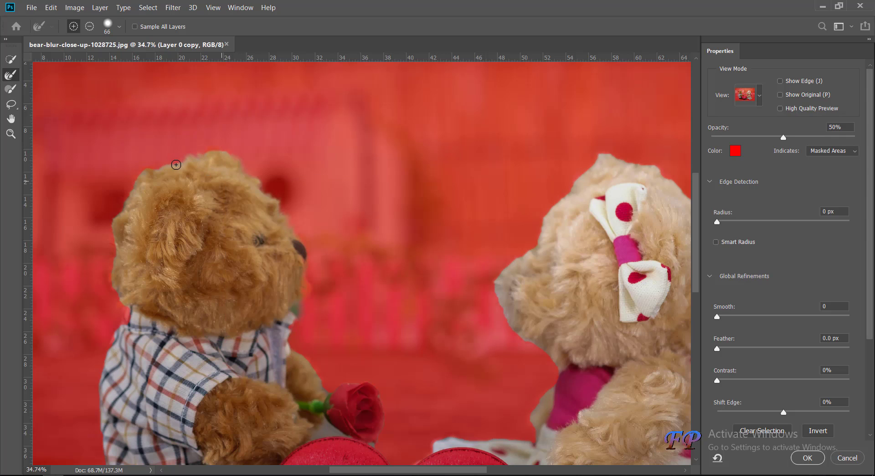
mouse_move(176, 165)
left_mouse_down()
mouse_move(142, 169)
mouse_move(113, 220)
mouse_move(110, 269)
mouse_move(112, 261)
mouse_move(130, 312)
mouse_move(105, 357)
mouse_move(128, 310)
left_mouse_up()
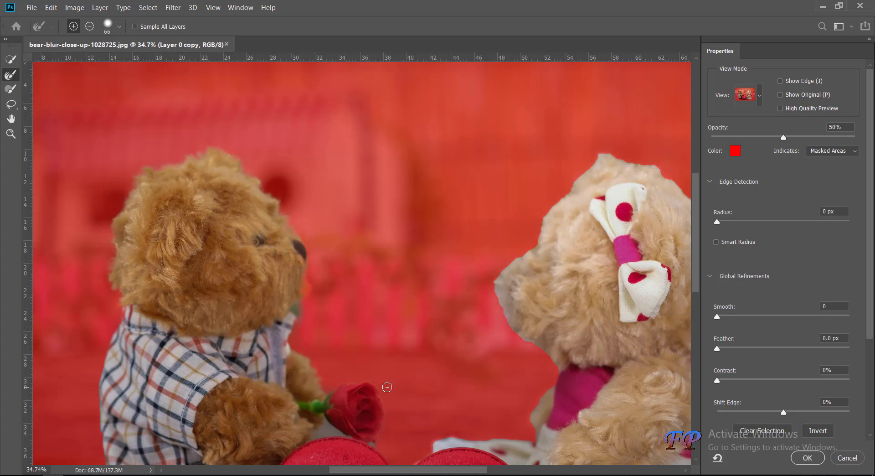
scroll(387, 387, "down", 2)
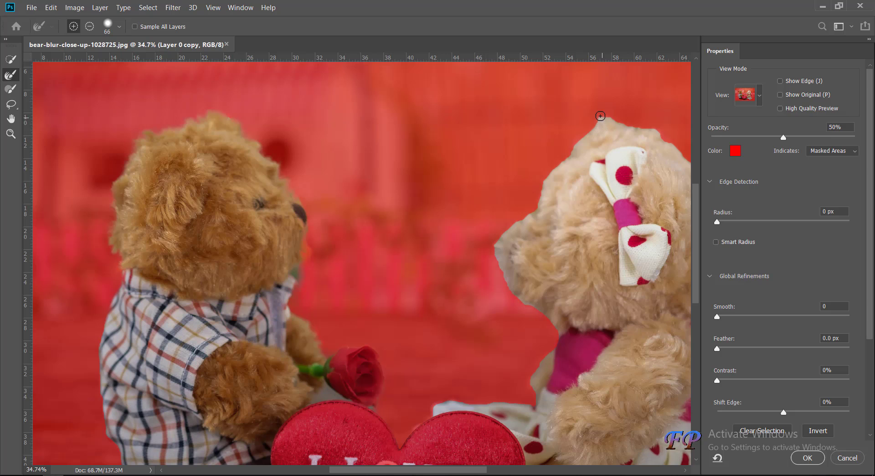
Step: Paint the Refine Edge brush along the right bear's head, including its top-right edge
mouse_move(586, 129)
left_mouse_down()
mouse_move(533, 208)
mouse_move(497, 242)
mouse_move(503, 285)
mouse_move(560, 336)
mouse_move(539, 374)
mouse_move(535, 410)
mouse_move(505, 401)
left_mouse_up()
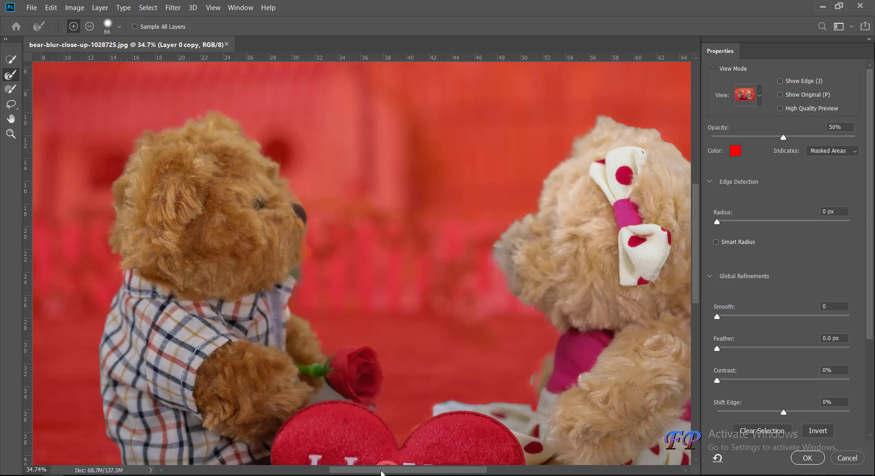
left_click_drag(375, 469, 409, 469)
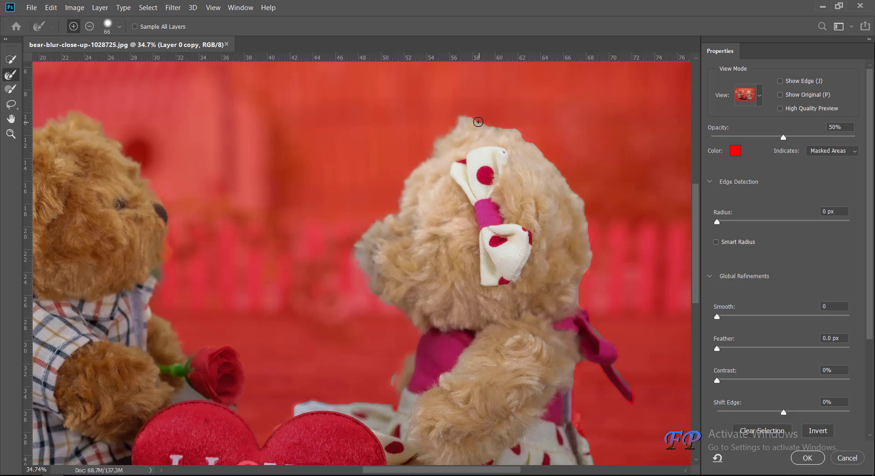
mouse_move(481, 121)
left_mouse_down()
mouse_move(531, 144)
mouse_move(591, 244)
mouse_move(571, 324)
left_mouse_up()
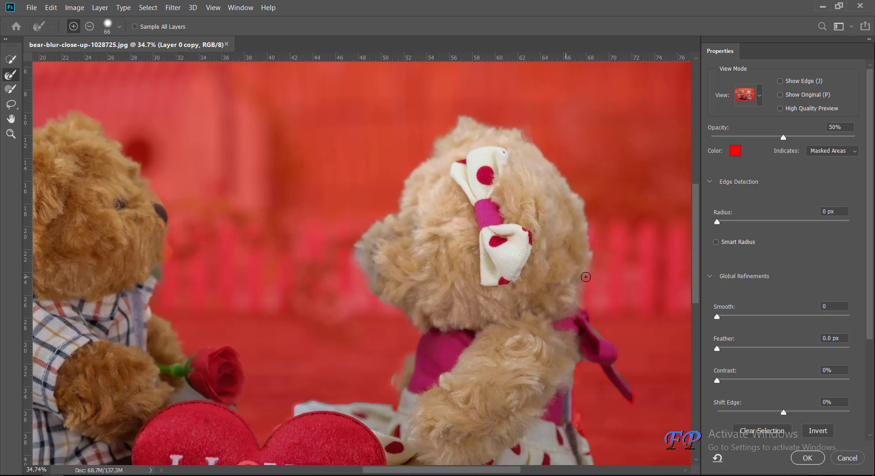
scroll(588, 290, "down", 5)
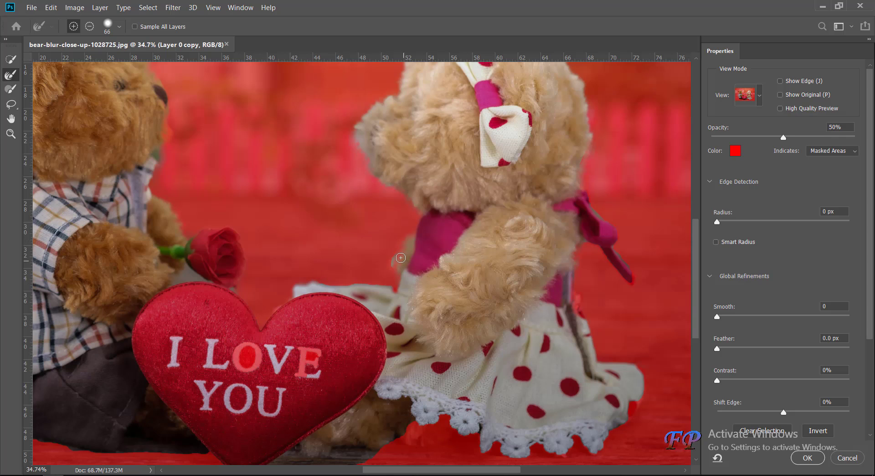
Step: Check the lower edges, then fit the whole image on screen
scroll(288, 335, "down", 3)
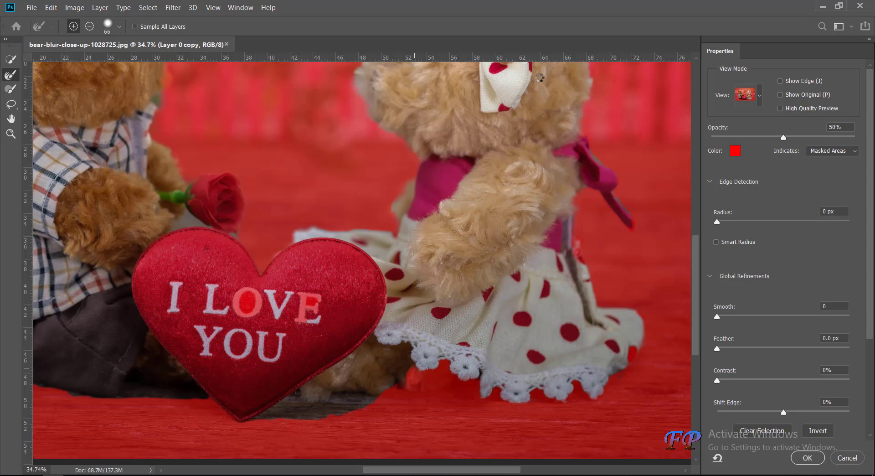
key("ctrl+0")
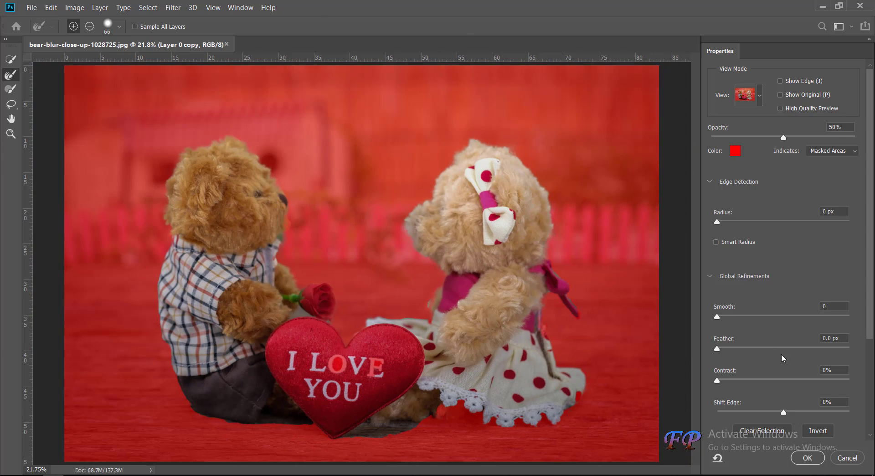
Step: Output the refined selection to a New Layer with Layer Mask
scroll(773, 404, "down", 1)
scroll(772, 403, "down", 2)
scroll(769, 400, "down", 1)
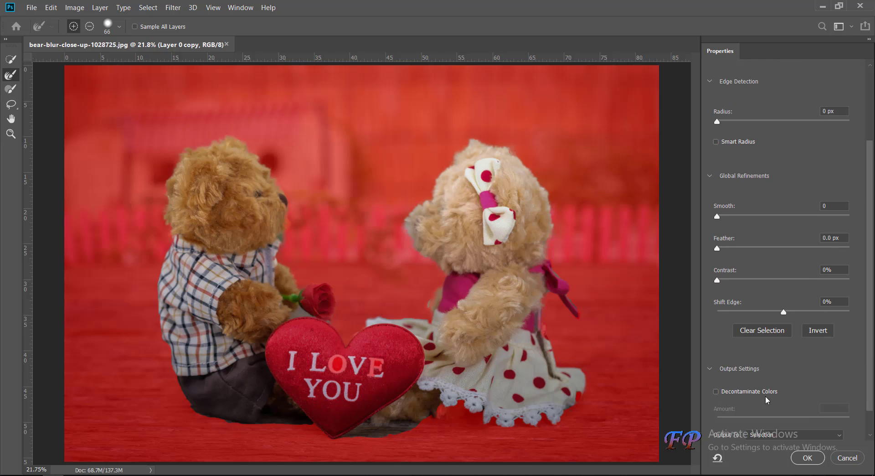
scroll(766, 397, "down", 1)
left_click(762, 301)
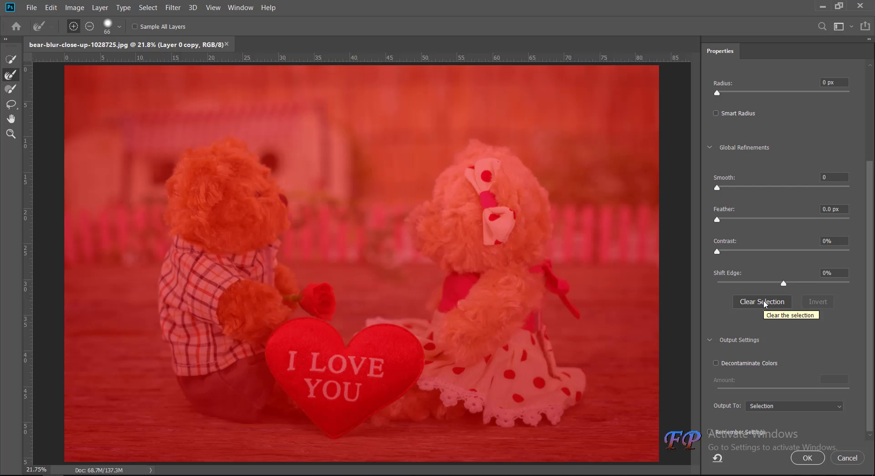
key("ctrl+z")
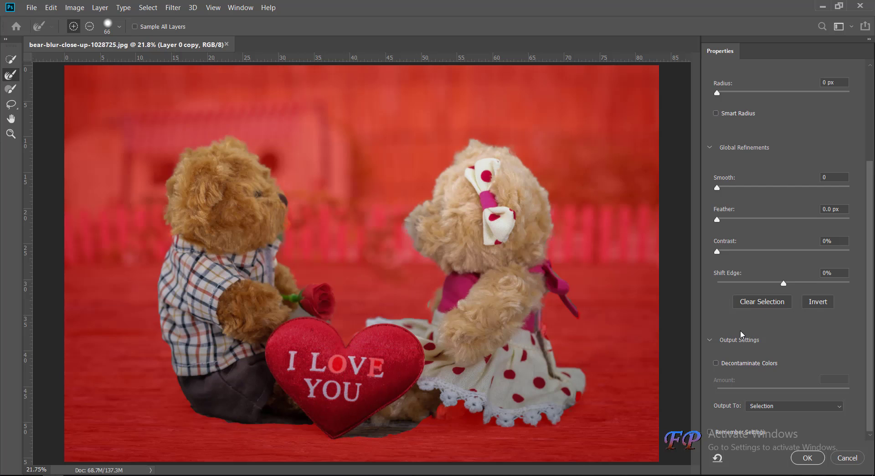
left_click(761, 407)
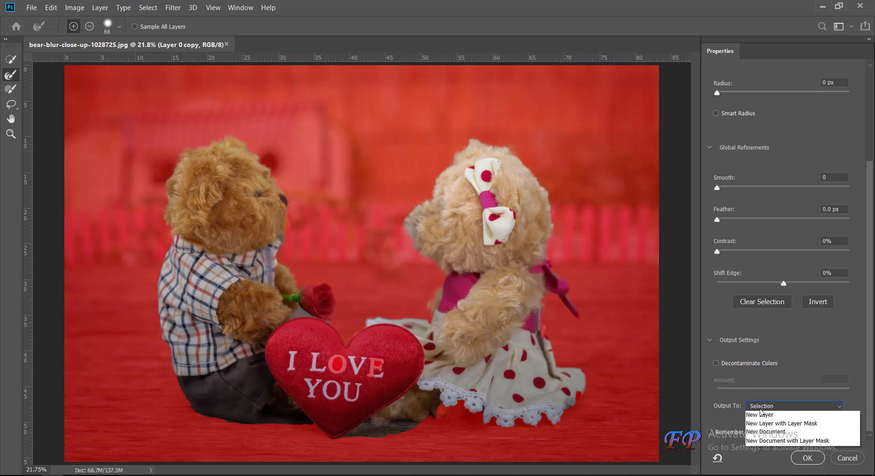
left_click(780, 441)
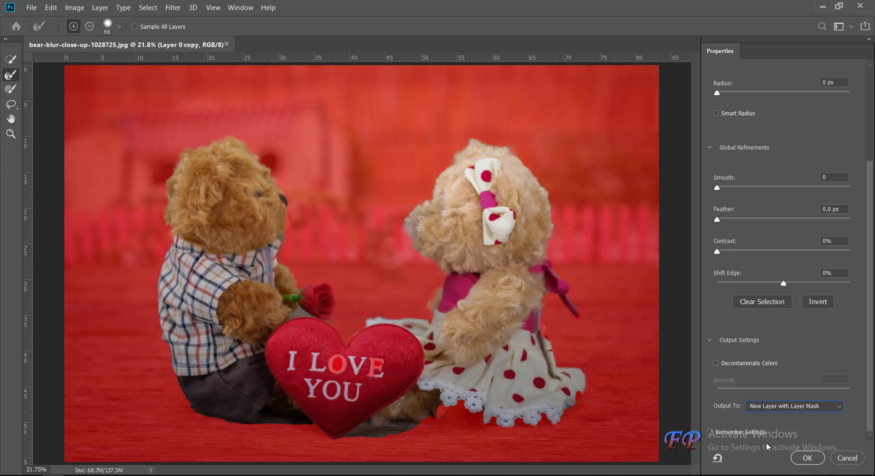
left_click(807, 457)
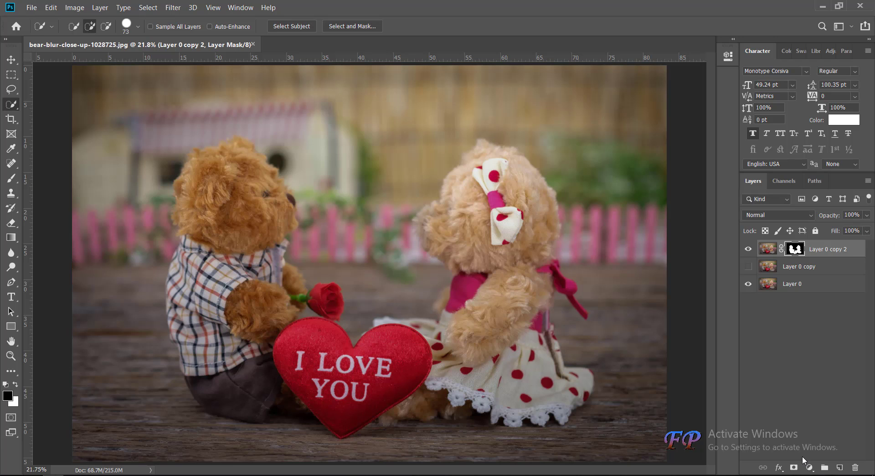
Step: Load Layer 0 copy 2's mask as a selection on Layer 0 copy and expand it 30 px
left_click(777, 270)
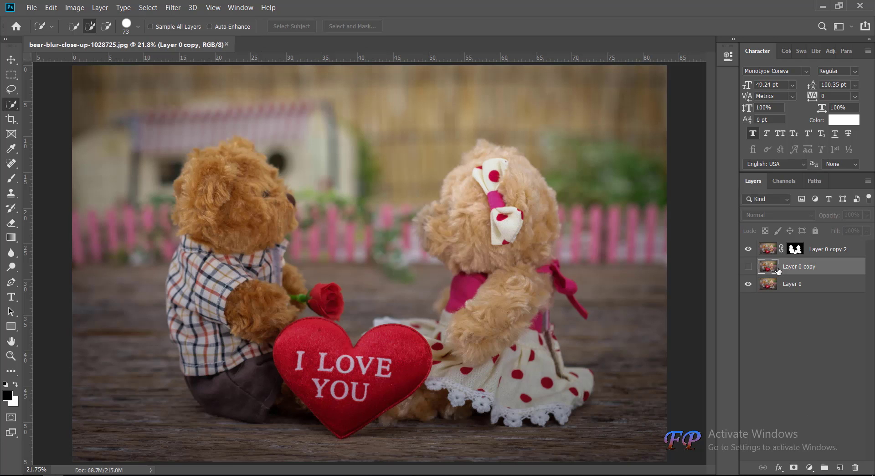
right_click(794, 251)
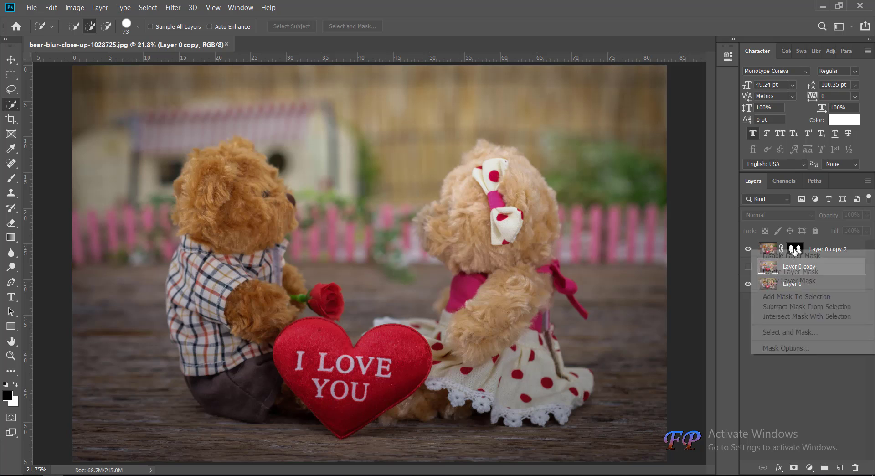
left_click(776, 295)
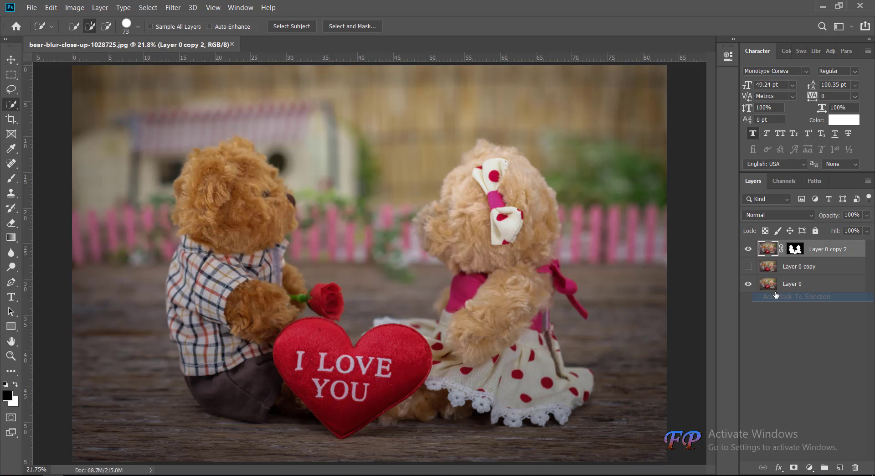
left_click(762, 268)
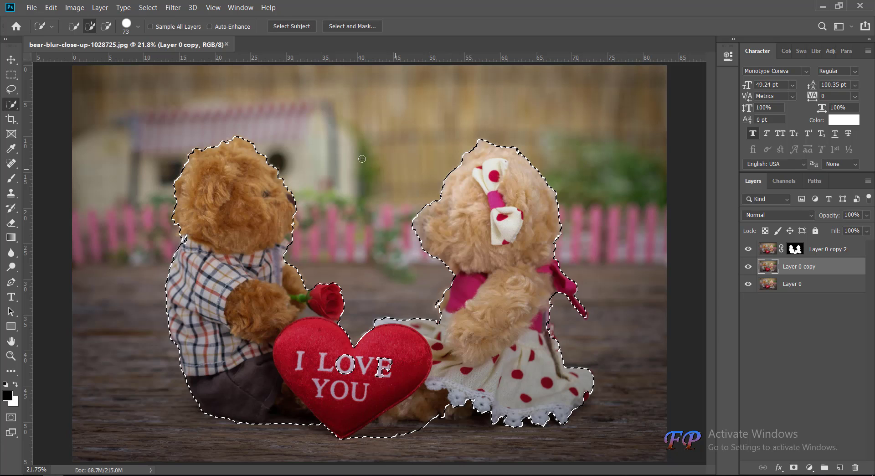
left_click(177, 8)
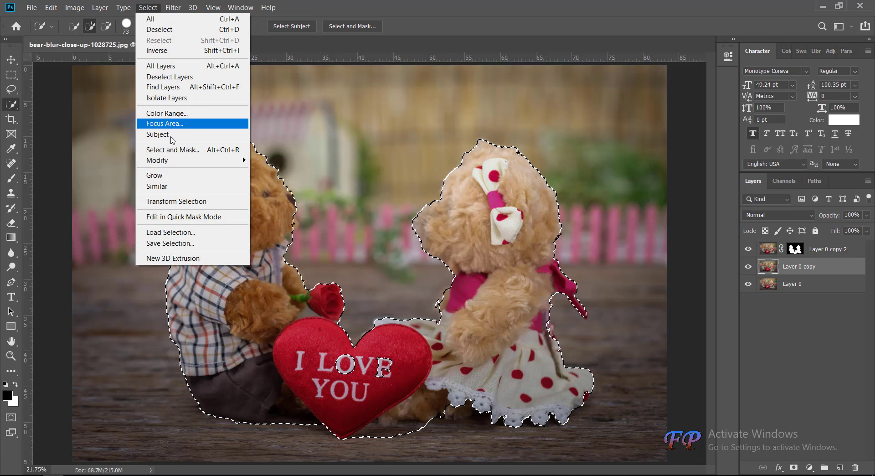
mouse_move(192, 160)
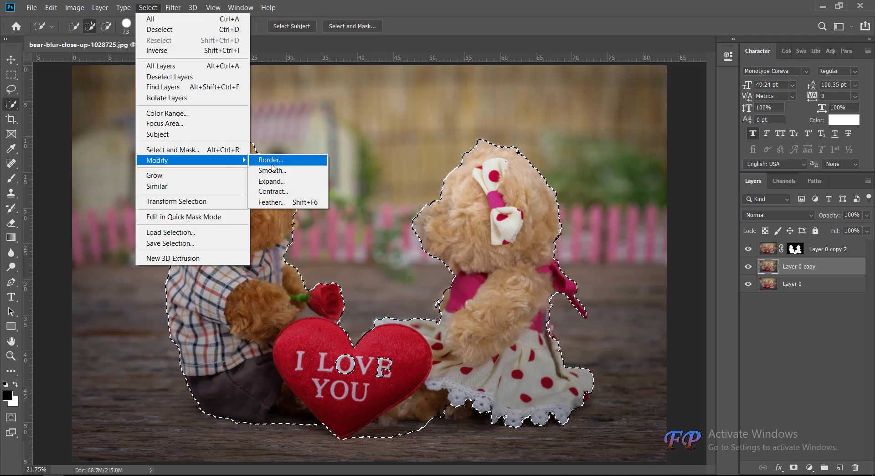
left_click(273, 181)
left_click(488, 149)
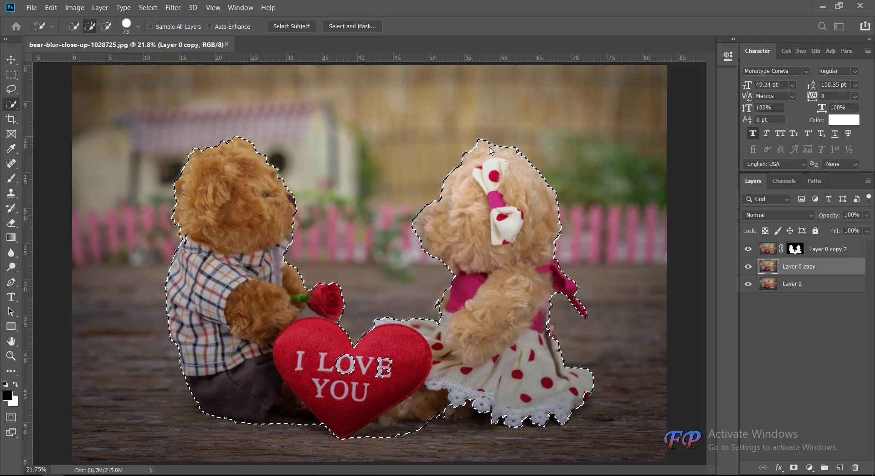
Step: Content-Aware Fill the expanded bear-and-heart selection on Layer 0 copy
left_click(72, 8)
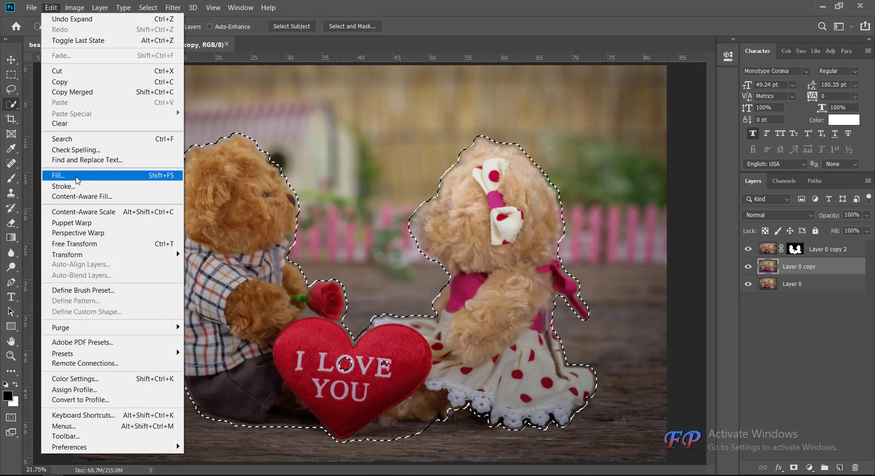
left_click(76, 175)
left_click(508, 121)
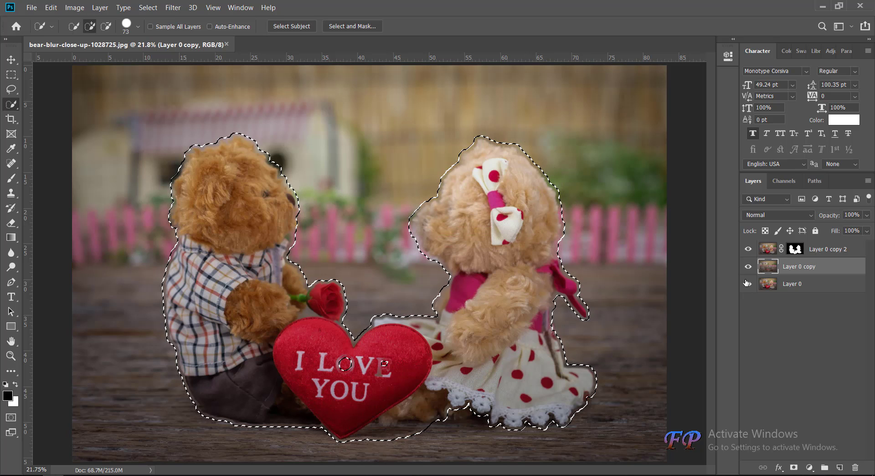
Step: Hide Layer 0 copy 2 to check the fill, then deselect
left_click(747, 248)
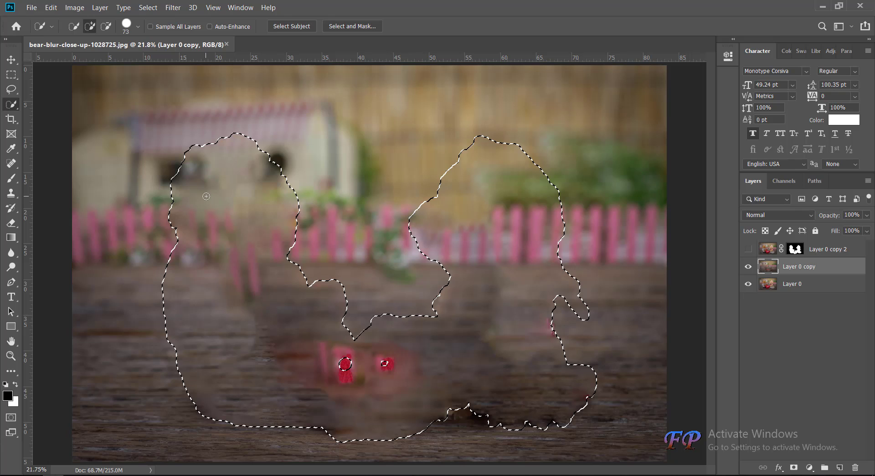
left_click(148, 8)
left_click(150, 30)
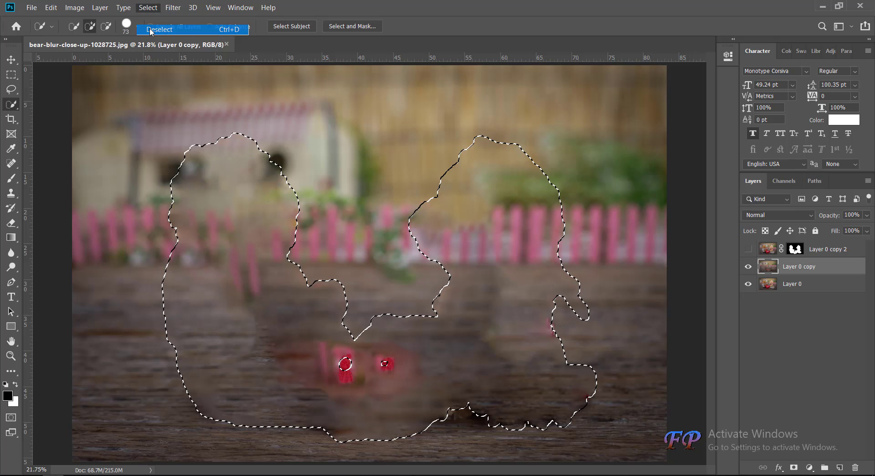
Step: Spot-heal the leftover blotches near the birdhouse, on the wooden floor and across the fence
left_click(9, 153)
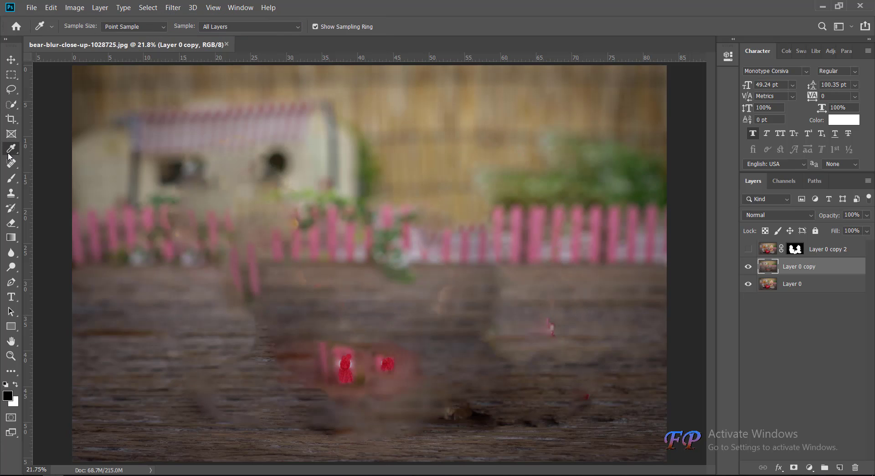
left_click(11, 162)
mouse_move(273, 155)
left_mouse_down()
mouse_move(237, 203)
mouse_move(269, 152)
left_mouse_up()
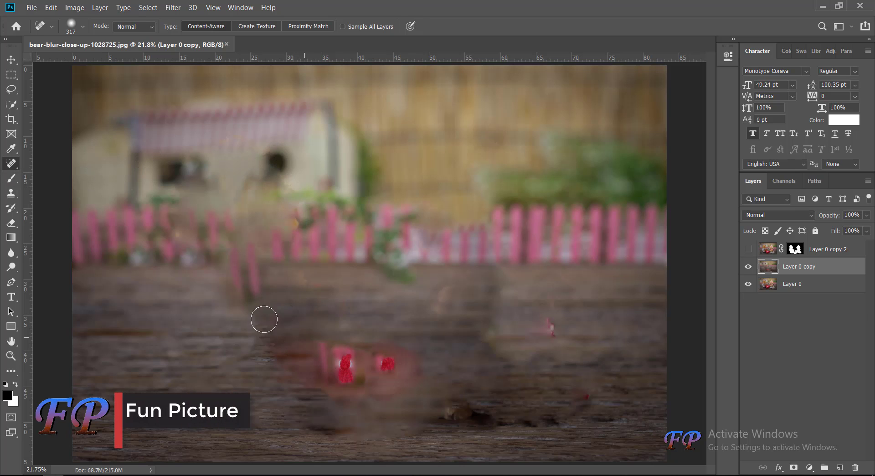
left_click_drag(238, 280, 328, 424)
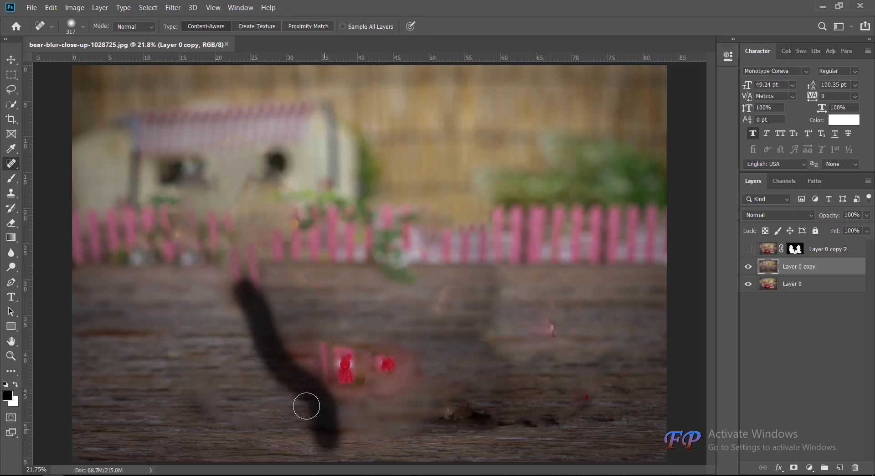
left_click_drag(511, 281, 505, 280)
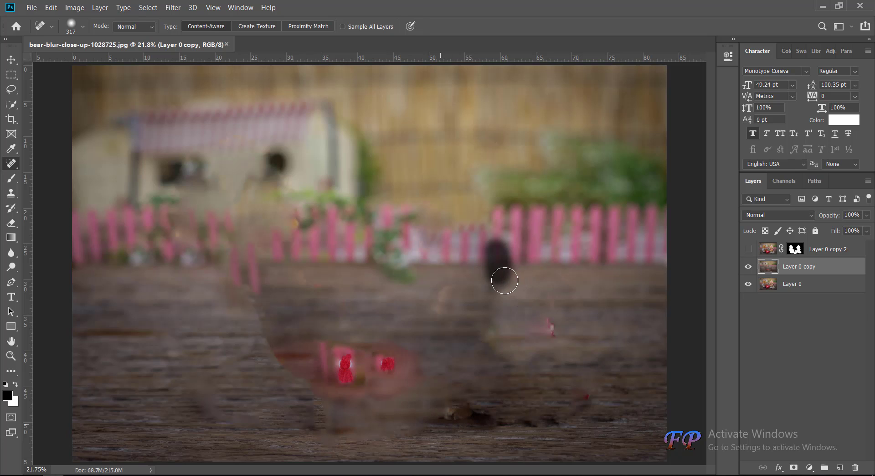
left_click(504, 280)
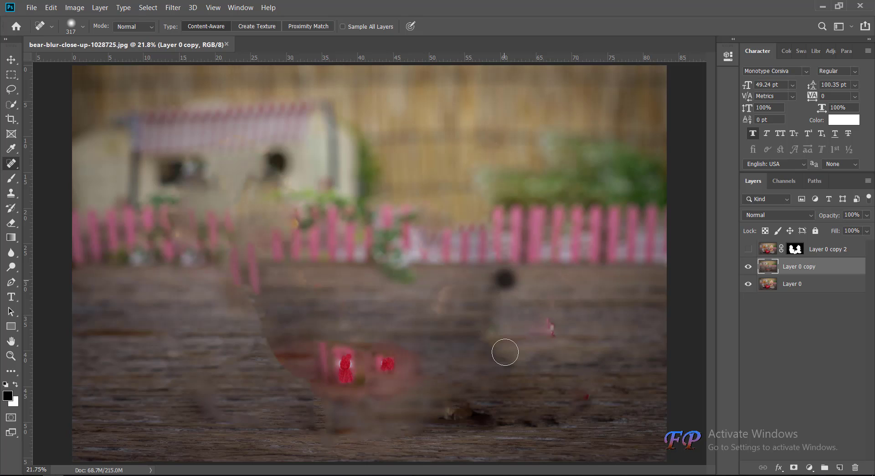
left_click_drag(271, 159, 327, 217)
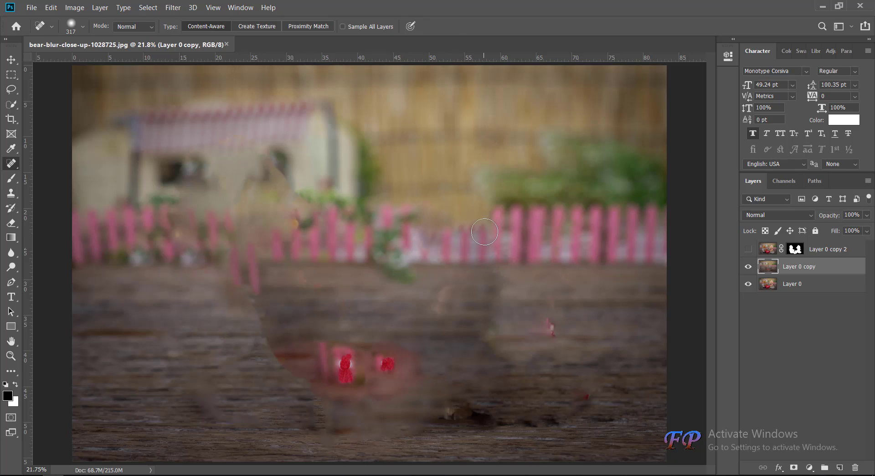
mouse_move(487, 226)
left_mouse_down()
mouse_move(498, 260)
mouse_move(488, 316)
mouse_move(505, 355)
mouse_move(543, 351)
mouse_move(587, 396)
mouse_move(524, 418)
mouse_move(406, 425)
mouse_move(332, 408)
mouse_move(308, 381)
mouse_move(284, 379)
left_mouse_up()
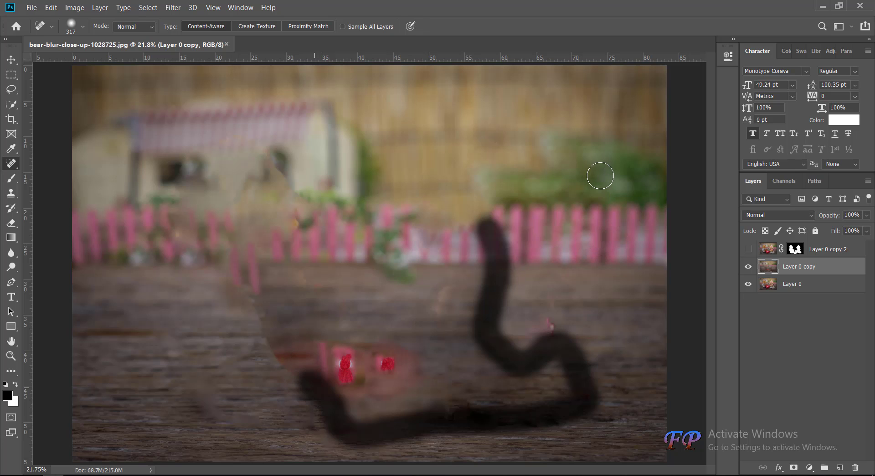
Step: Show Layer 0 copy 2 and place a Tilt-Shift focus band over the heart's base
left_click(749, 250)
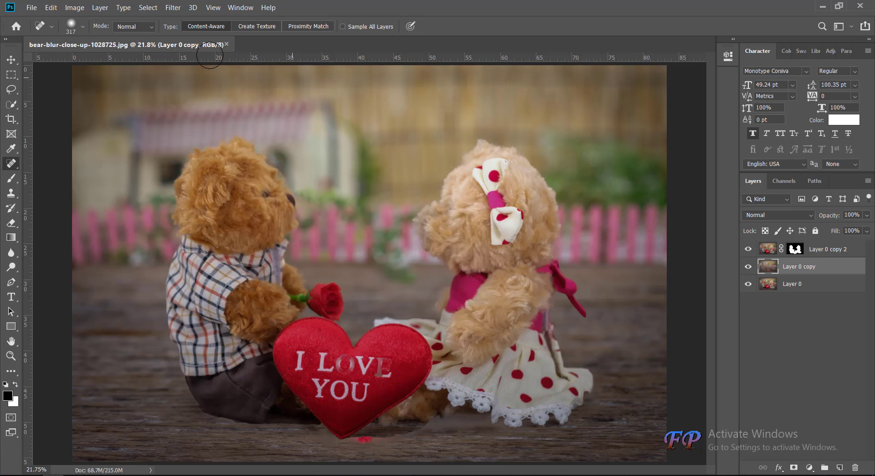
left_click(193, 7)
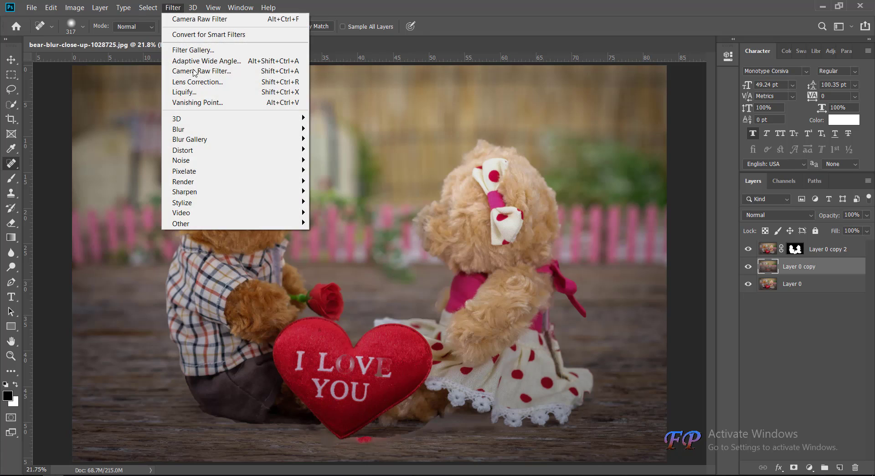
mouse_move(190, 139)
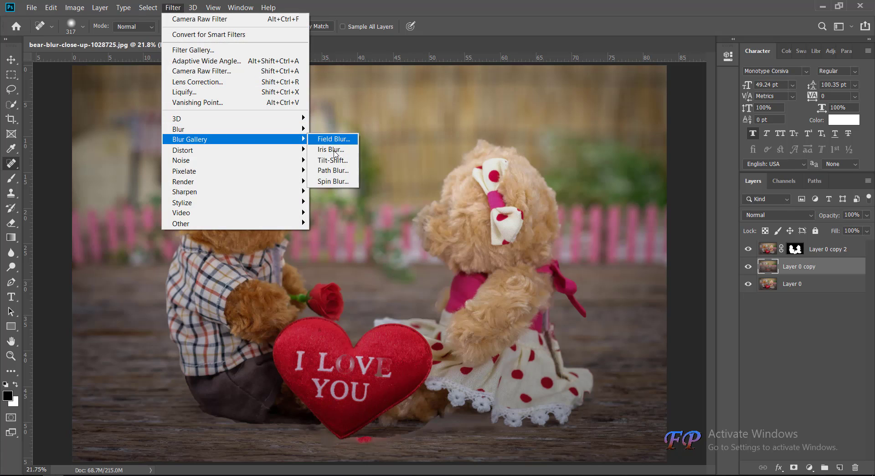
left_click(332, 160)
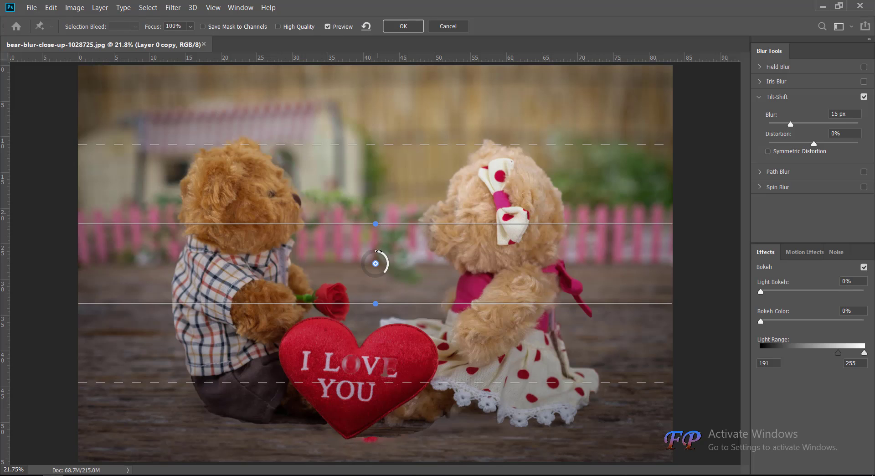
left_click_drag(376, 275, 377, 368)
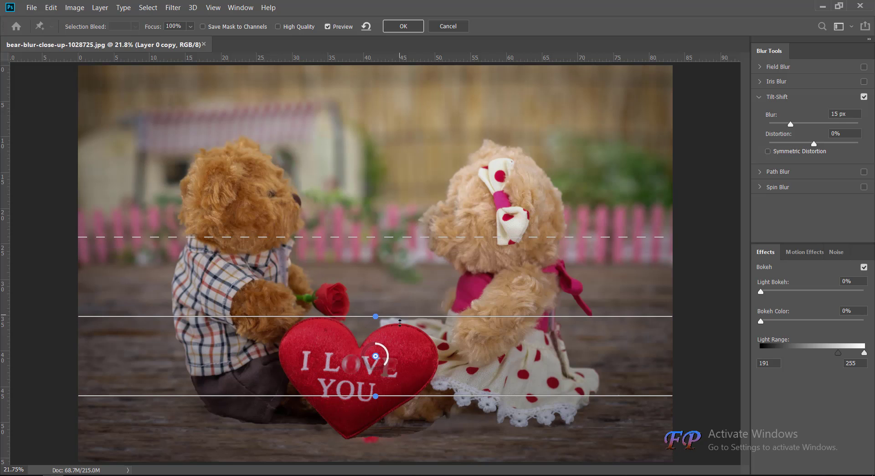
left_click_drag(400, 314, 399, 347)
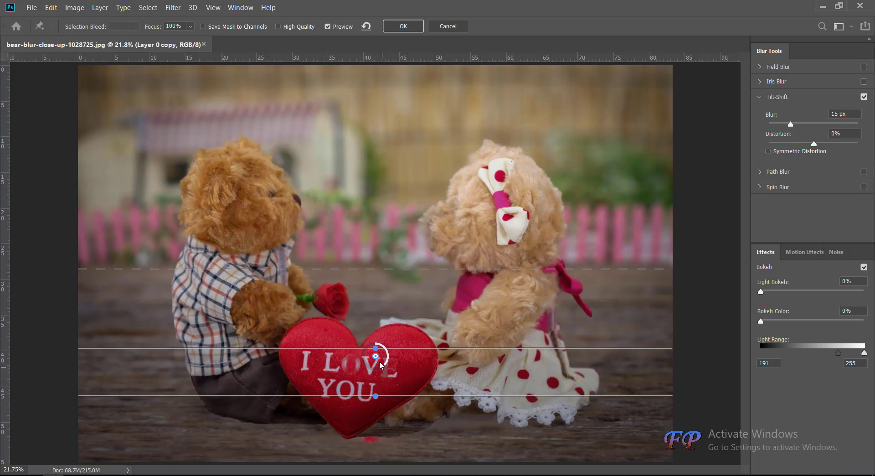
left_click_drag(376, 372, 376, 415)
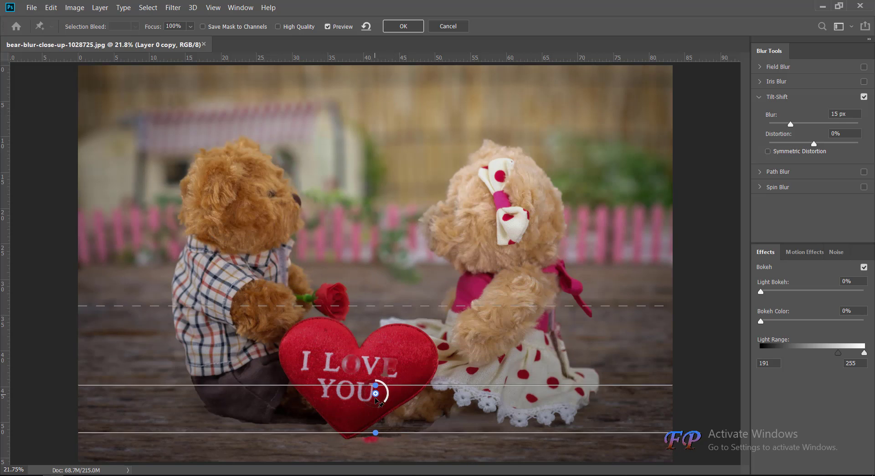
Step: Set the tilt-shift blur to 141 px and adjust the fade lines around the heart
left_click(812, 124)
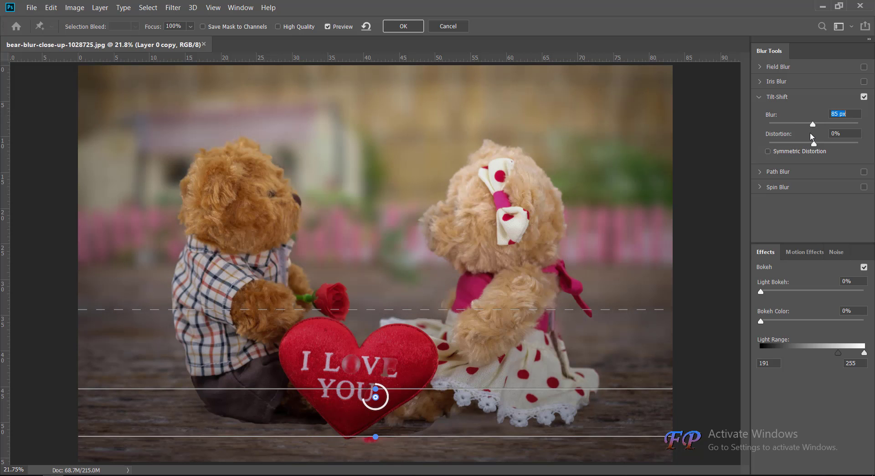
mouse_move(813, 128)
left_mouse_down()
mouse_move(854, 122)
mouse_move(816, 125)
mouse_move(823, 124)
left_mouse_up()
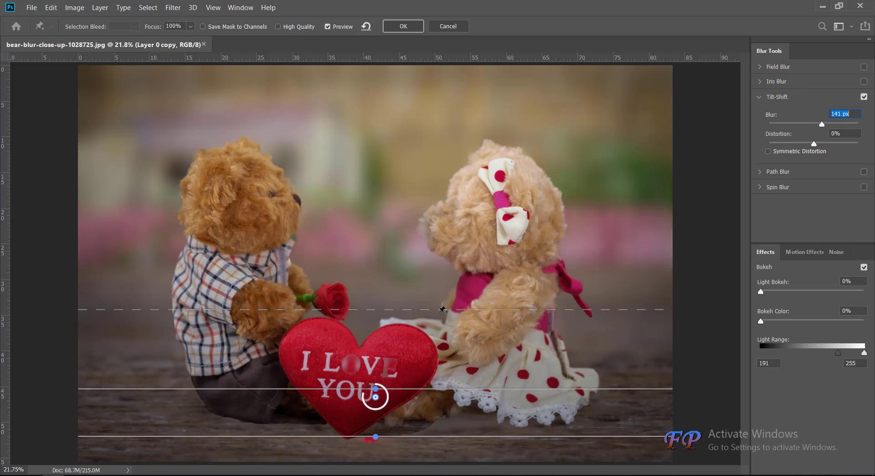
left_click_drag(440, 321, 440, 338)
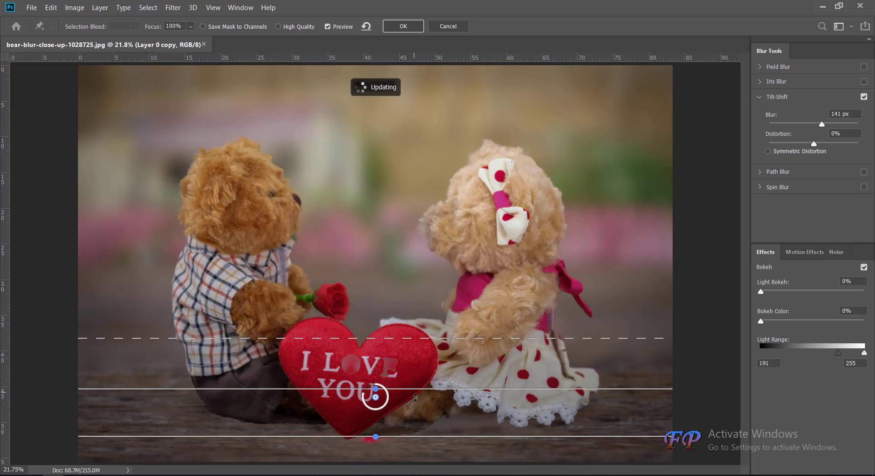
left_click_drag(414, 389, 415, 396)
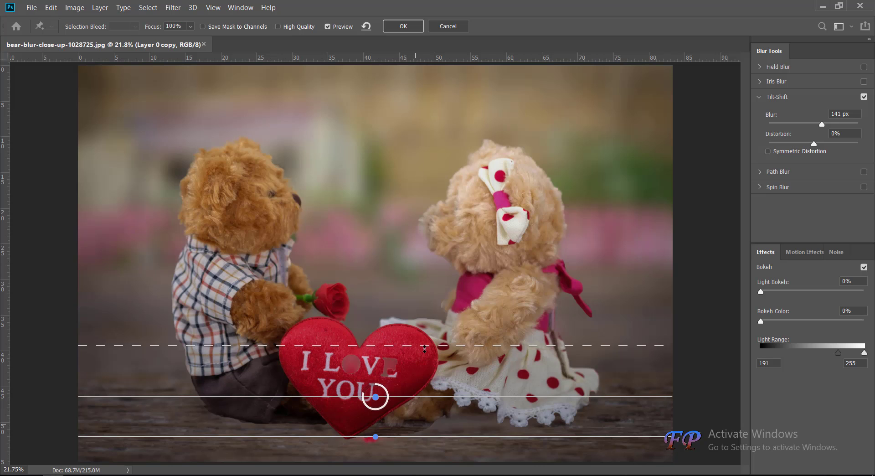
mouse_move(425, 344)
left_mouse_down()
mouse_move(433, 298)
mouse_move(409, 302)
left_mouse_up()
Step: Apply the tilt-shift blur to Layer 0 copy and make Layer 0 copy 2 active
left_click(403, 27)
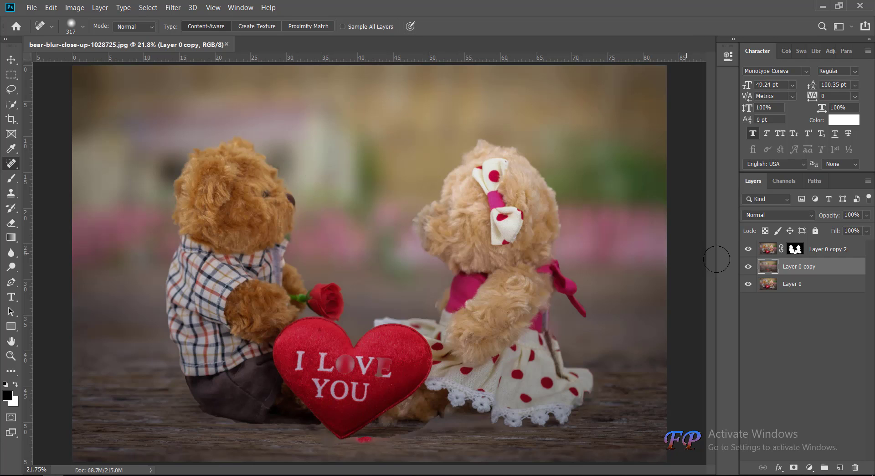
left_click(764, 252)
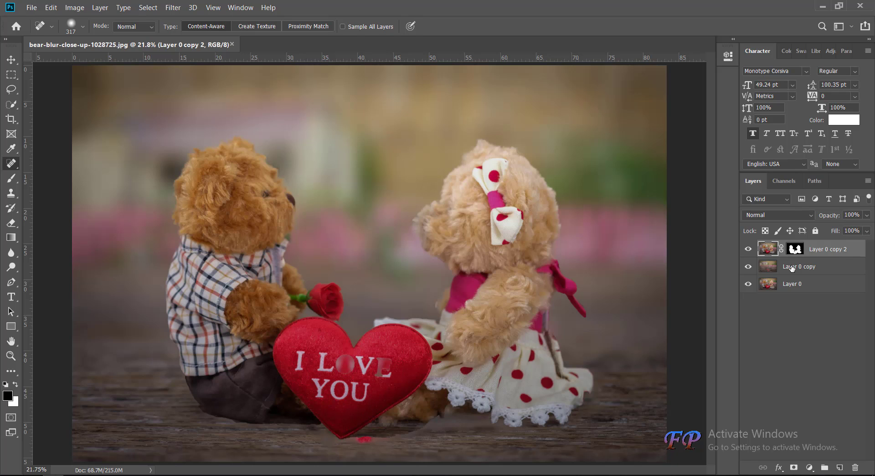
Step: Camera Raw on Layer 0 copy: Exposure about -0.65, Contrast +58, Highlights -38
left_click(791, 268)
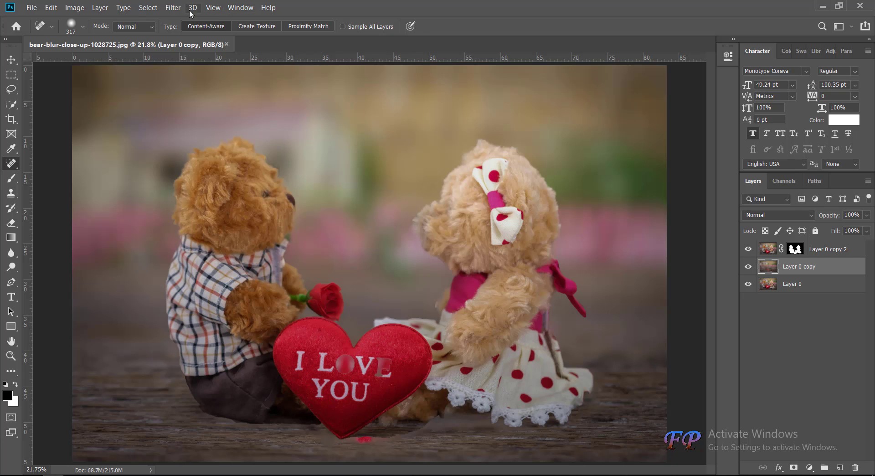
left_click(174, 10)
mouse_move(179, 129)
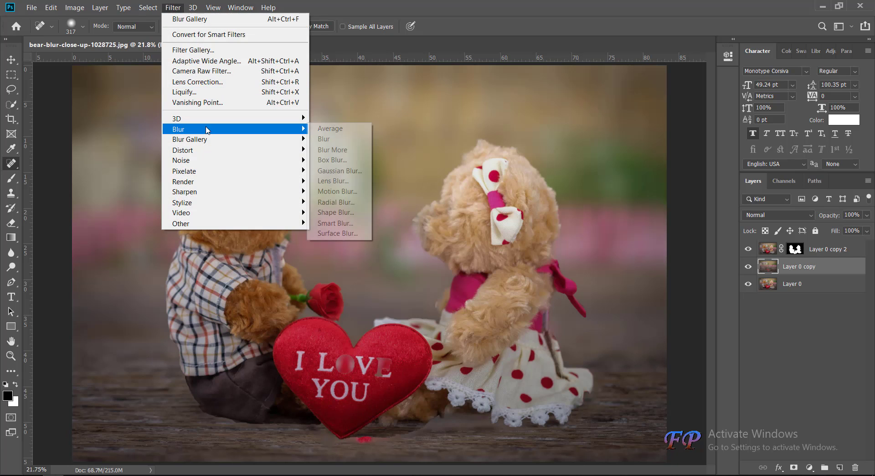
left_click(206, 74)
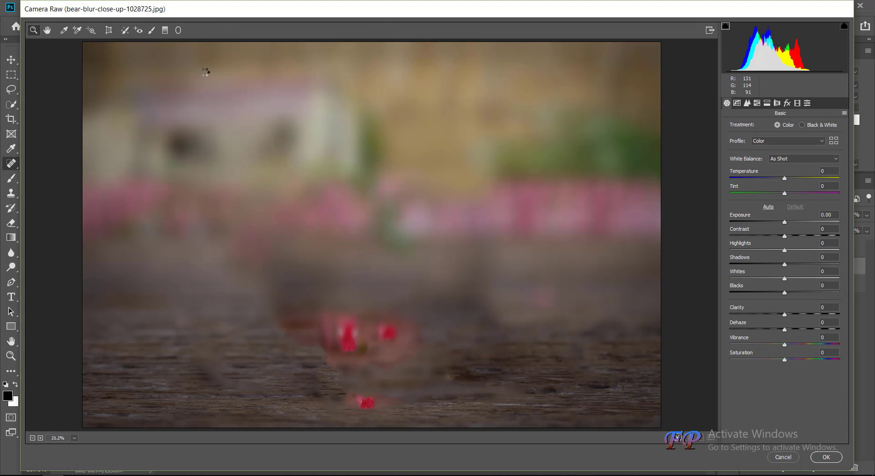
left_click(748, 221)
left_click_drag(748, 221, 771, 222)
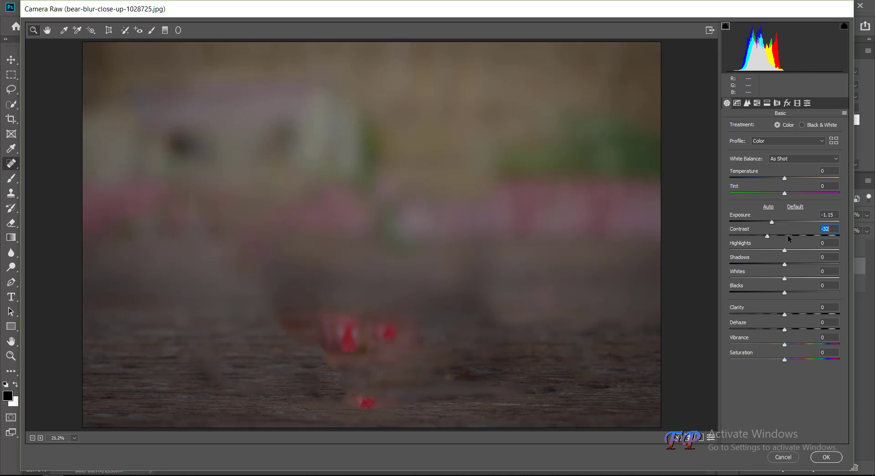
mouse_move(784, 235)
left_mouse_down()
mouse_move(816, 236)
mouse_move(777, 223)
mouse_move(763, 250)
left_mouse_up()
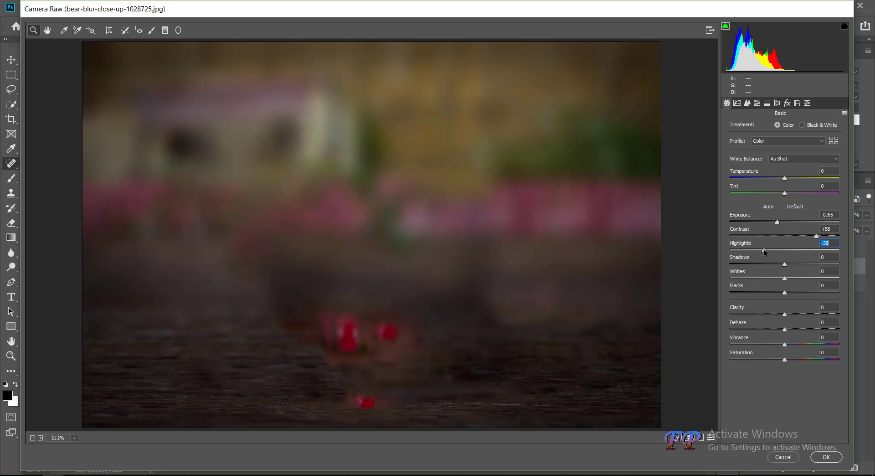
left_click(825, 456)
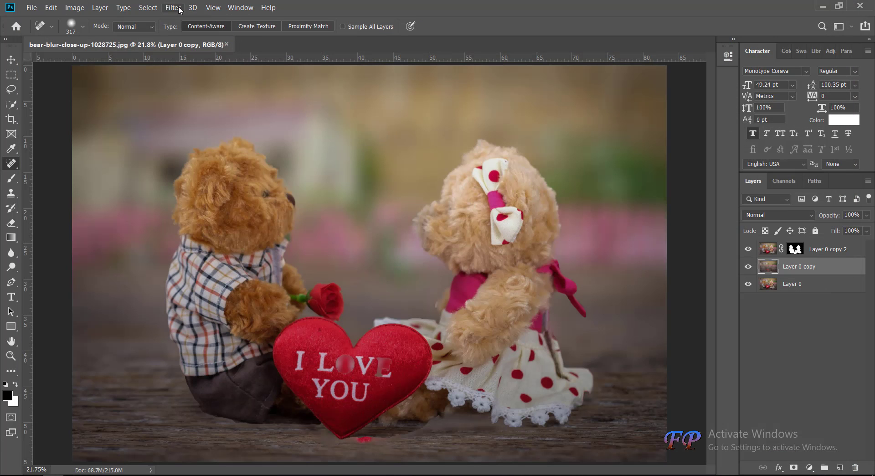
Step: Reopen Camera Raw and add a graduated filter from the top with lowered exposure
left_click(177, 10)
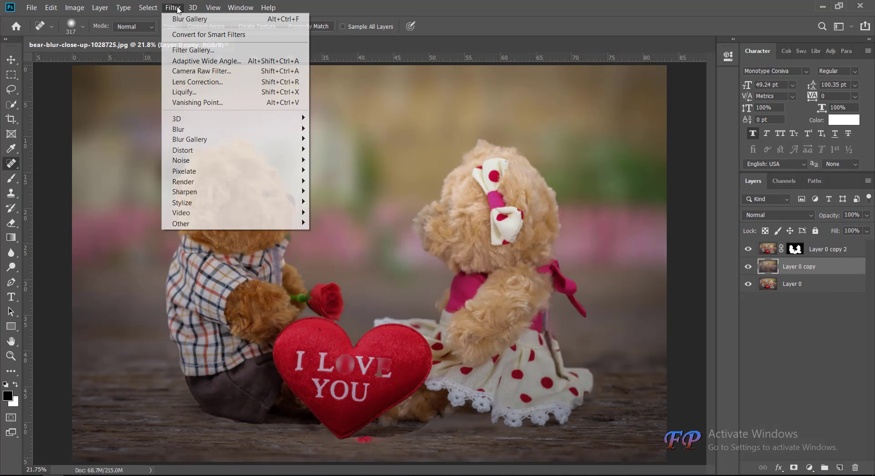
left_click(179, 72)
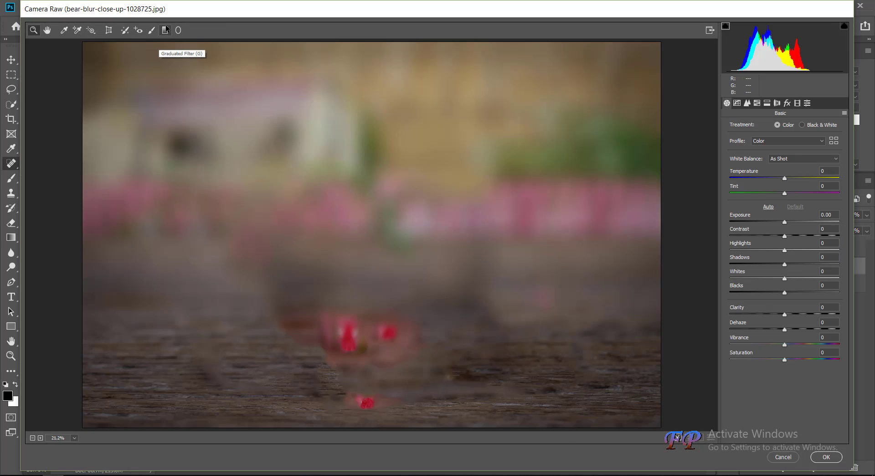
left_click(165, 30)
left_click_drag(352, 43, 352, 354)
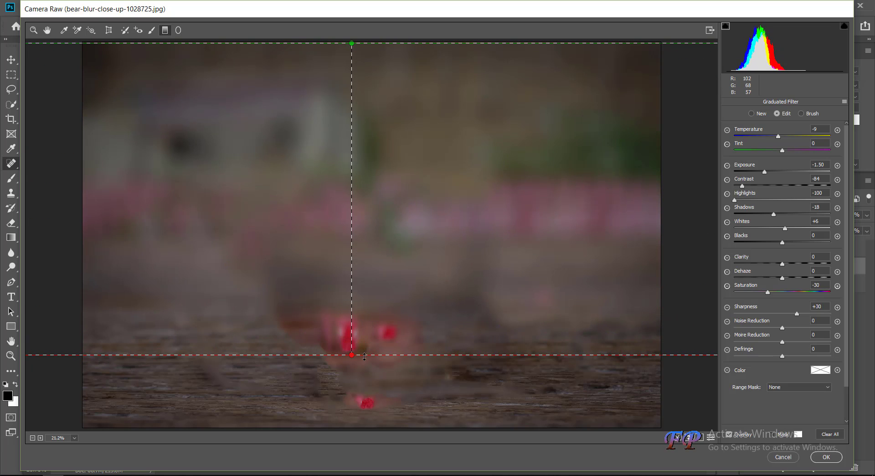
left_click_drag(764, 171, 746, 175)
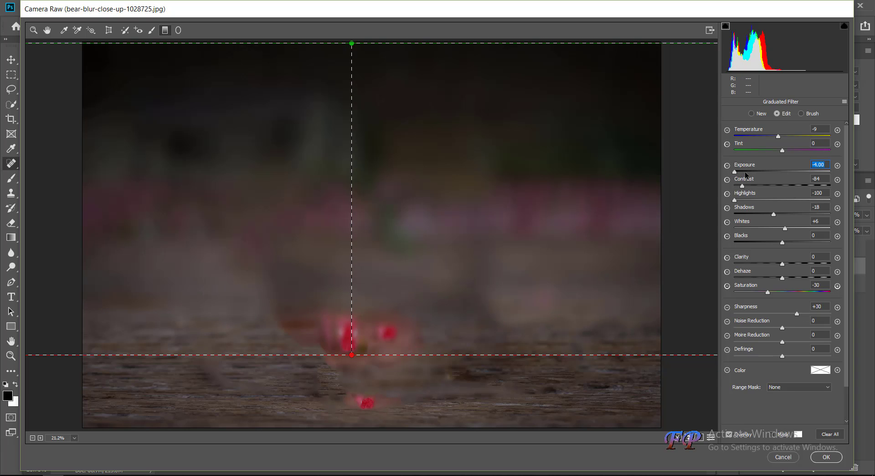
left_click(746, 173)
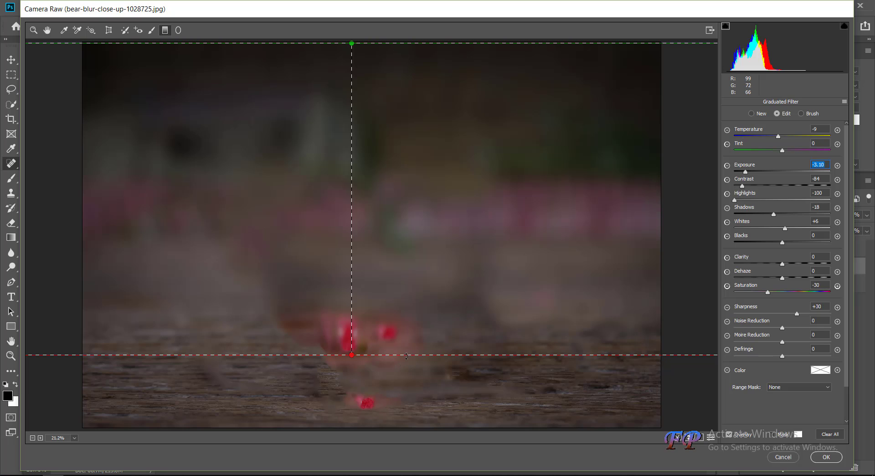
left_click_drag(407, 357, 410, 355)
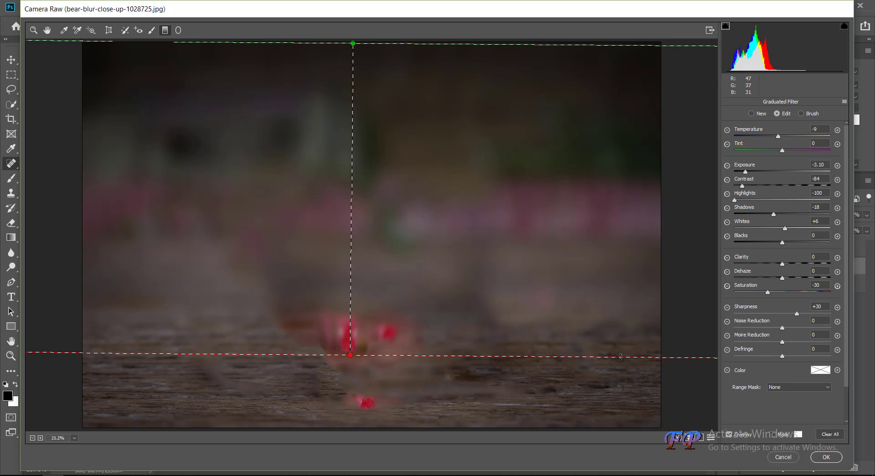
mouse_move(608, 359)
left_mouse_down()
mouse_move(613, 395)
mouse_move(606, 382)
left_mouse_up()
key("Delete")
Step: Set the top gradient to Exposure -3.40, Temperature -68, Tint -41, and adjust its shadows
left_click_drag(744, 172, 741, 172)
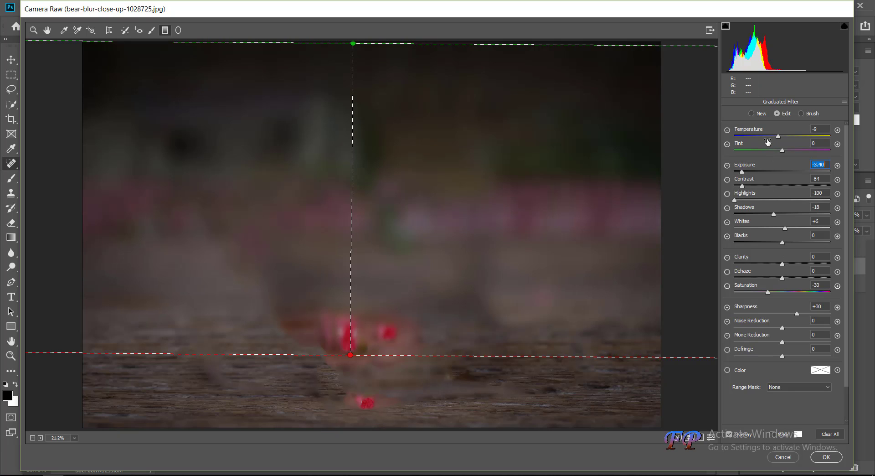
left_click_drag(778, 136, 737, 136)
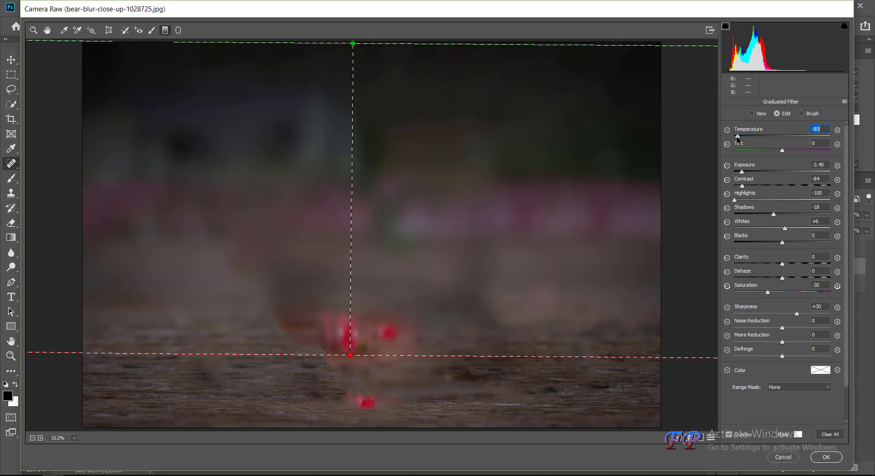
left_click(750, 137)
left_click(753, 150)
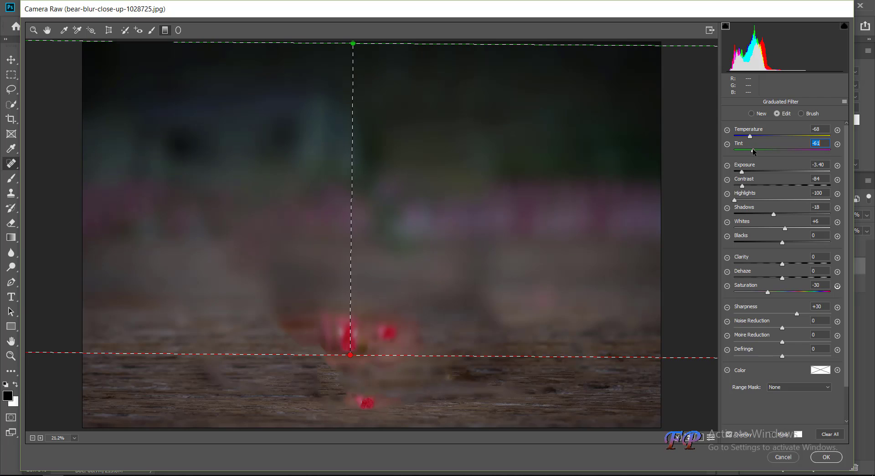
left_click_drag(753, 151, 762, 150)
mouse_move(773, 214)
left_mouse_down()
mouse_move(813, 214)
mouse_move(749, 220)
left_mouse_up()
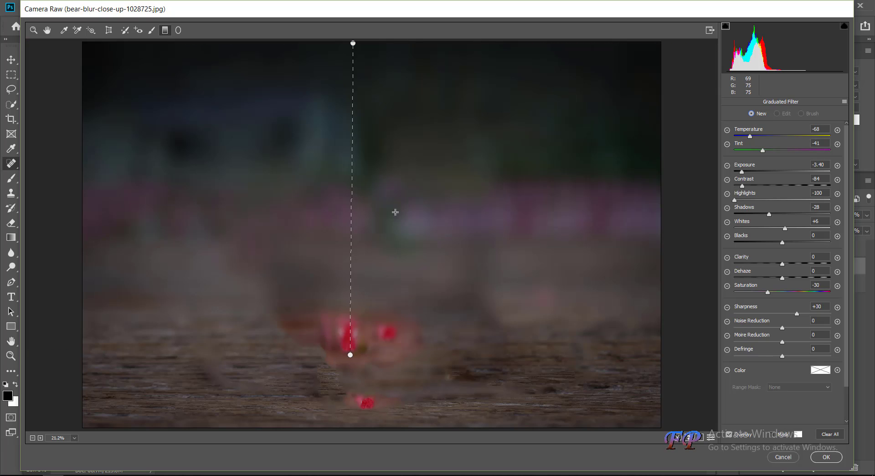
Step: Drag a graduated filter across the middle with Exposure -0.05 and Contrast -56
mouse_move(396, 207)
left_mouse_down()
mouse_move(403, 308)
mouse_move(391, 350)
left_mouse_up()
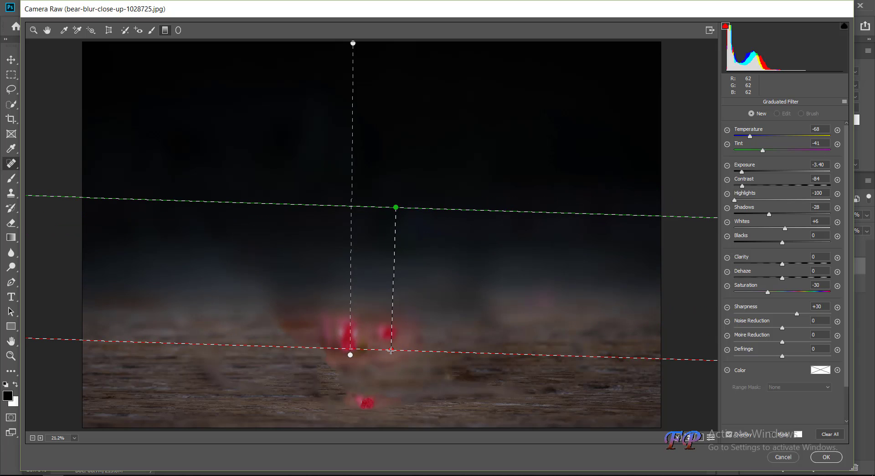
mouse_move(741, 172)
left_mouse_down()
mouse_move(791, 171)
mouse_move(778, 177)
left_mouse_up()
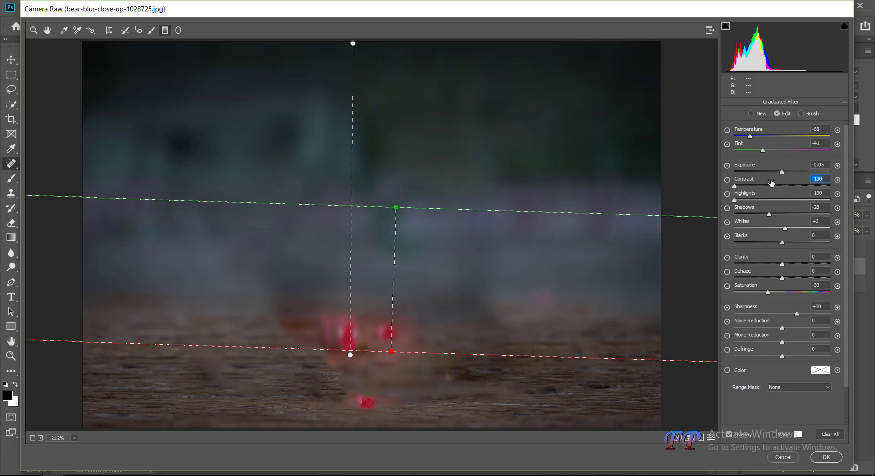
left_click_drag(744, 186, 760, 187)
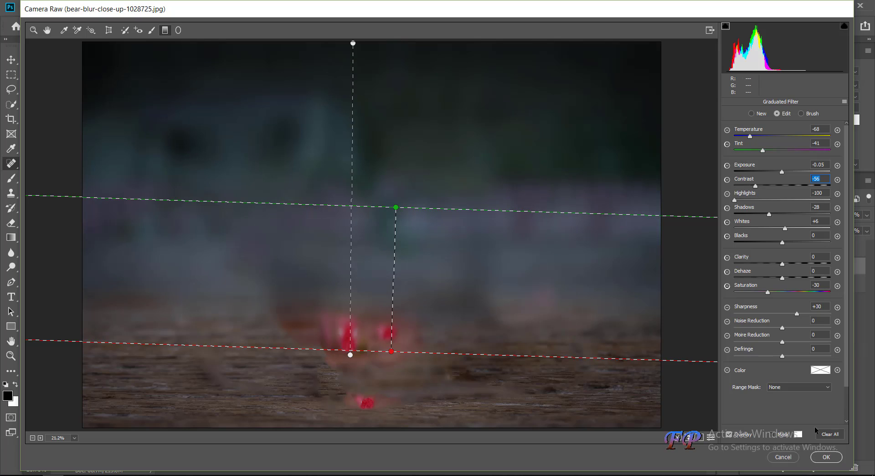
left_click(751, 113)
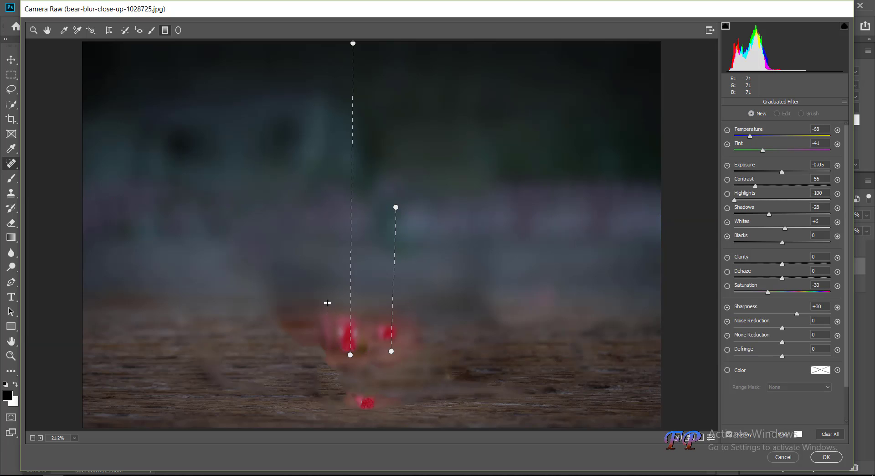
Step: Add a graduated filter rising from the bottom at Exposure -0.90 and apply Camera Raw
left_click_drag(327, 303, 328, 428)
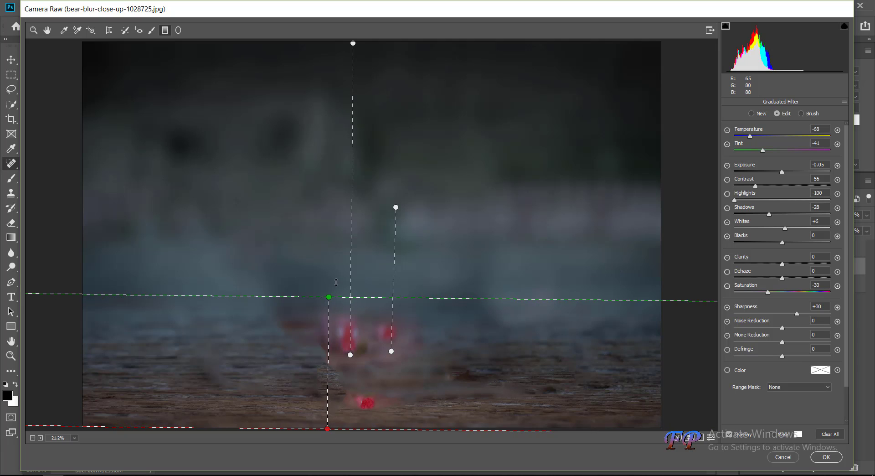
left_click_drag(336, 297, 348, 184)
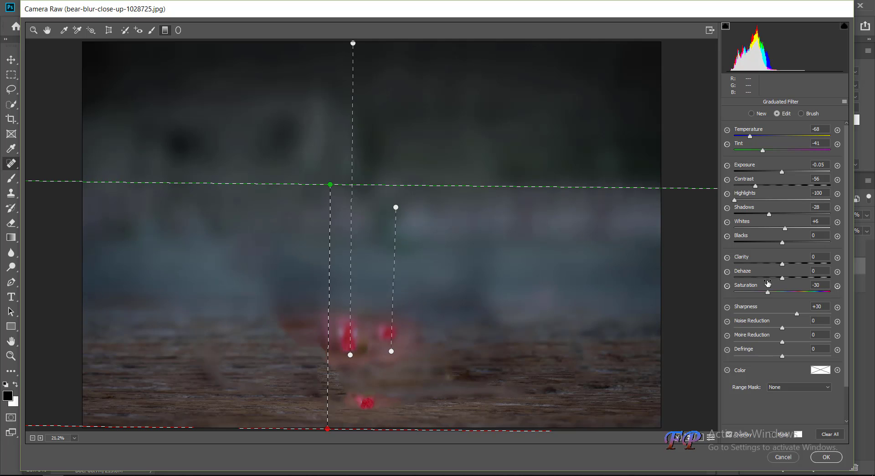
left_click(772, 173)
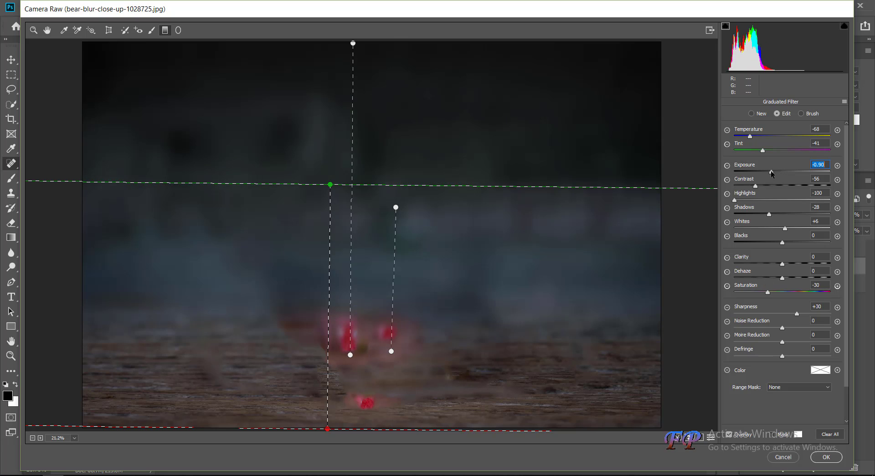
left_click(818, 458)
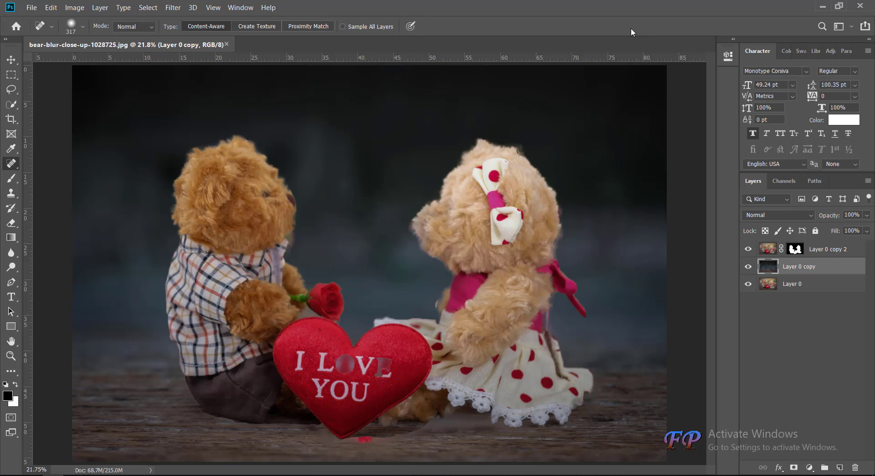
Step: Toggle the background and bears layers' visibility to compare, then select Layer 0 copy 2's mask
left_click(748, 267)
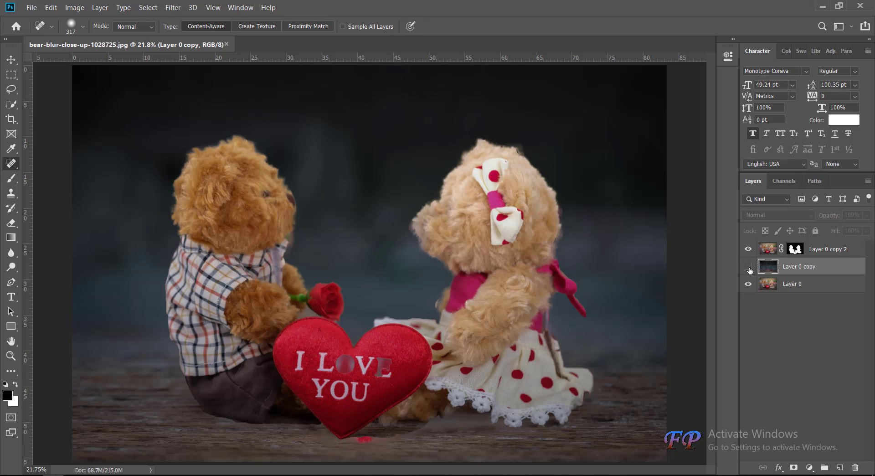
left_click(747, 267)
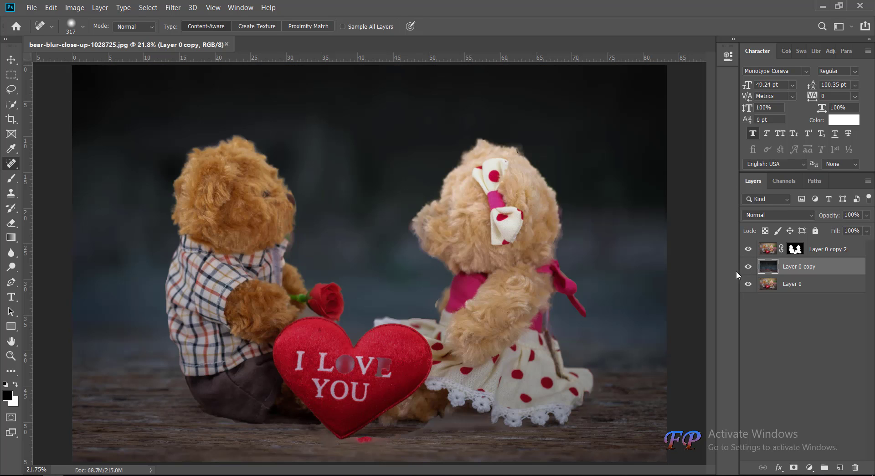
left_click(748, 250)
left_click(748, 250)
left_click(795, 249)
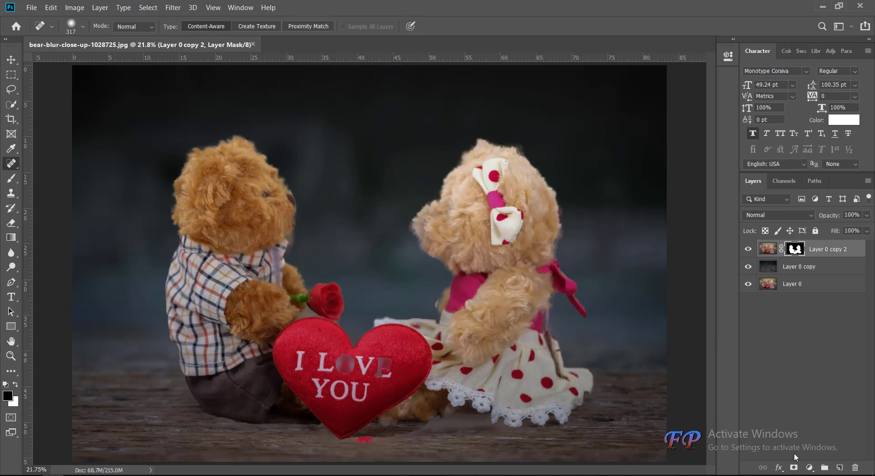
Step: Add a Color Lookup adjustment layer using the Fuji F125 Kodak 2393 3D LUT
left_click(808, 467)
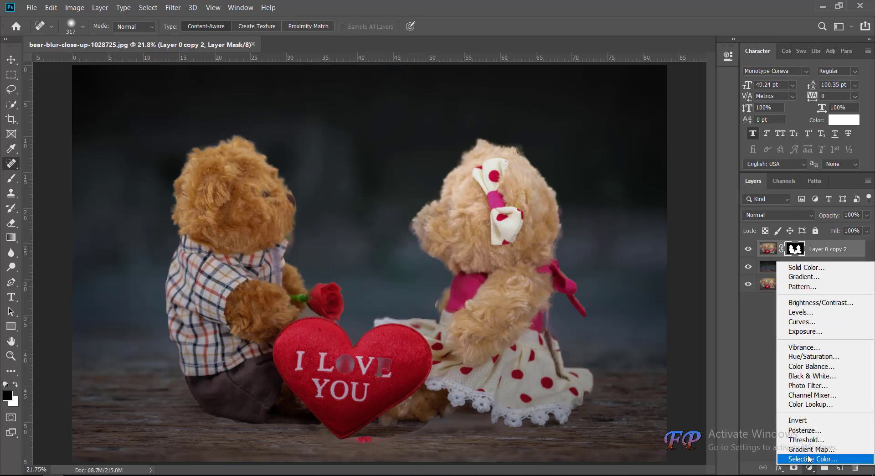
left_click(807, 404)
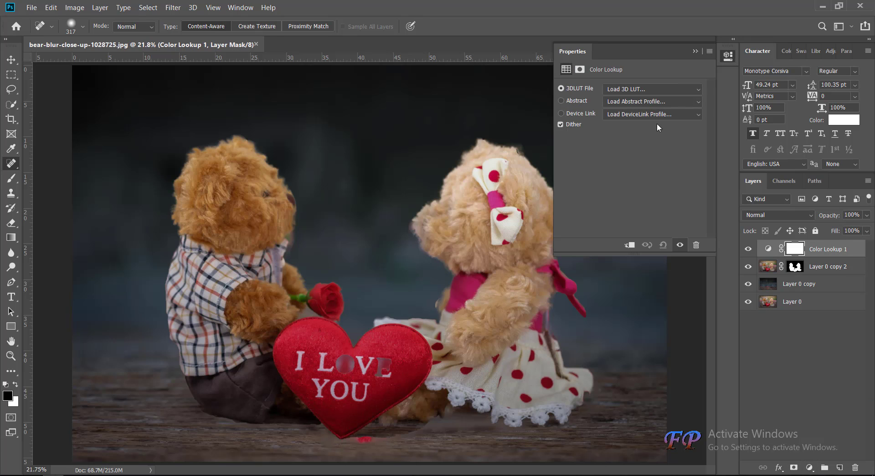
left_click(659, 100)
left_click(708, 359)
left_click(632, 91)
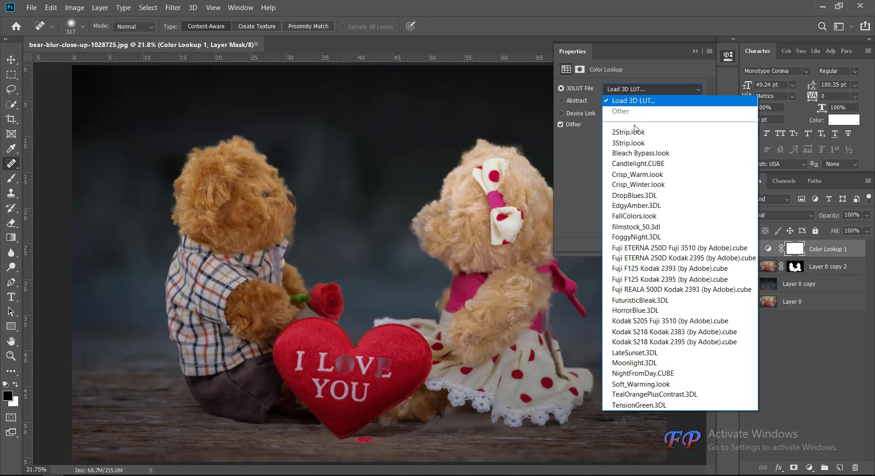
left_click(666, 266)
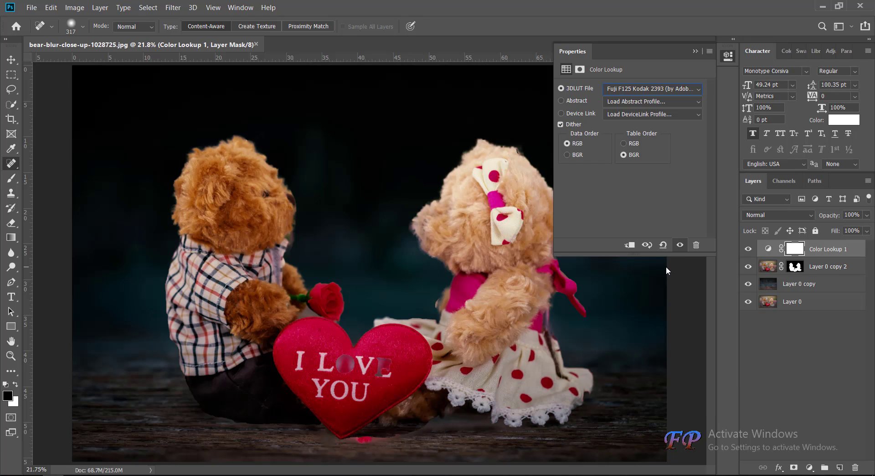
left_click(696, 51)
Step: Lower the Color Lookup 1 layer's opacity to 55%
left_click(866, 216)
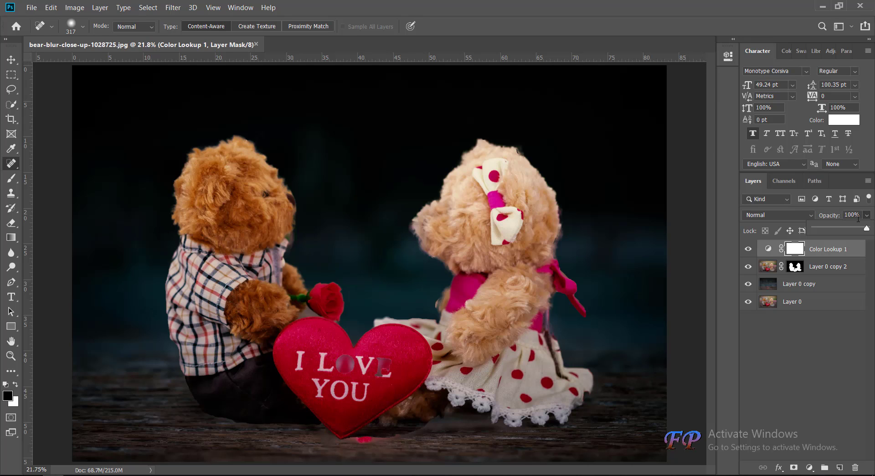
left_click_drag(843, 227, 848, 226)
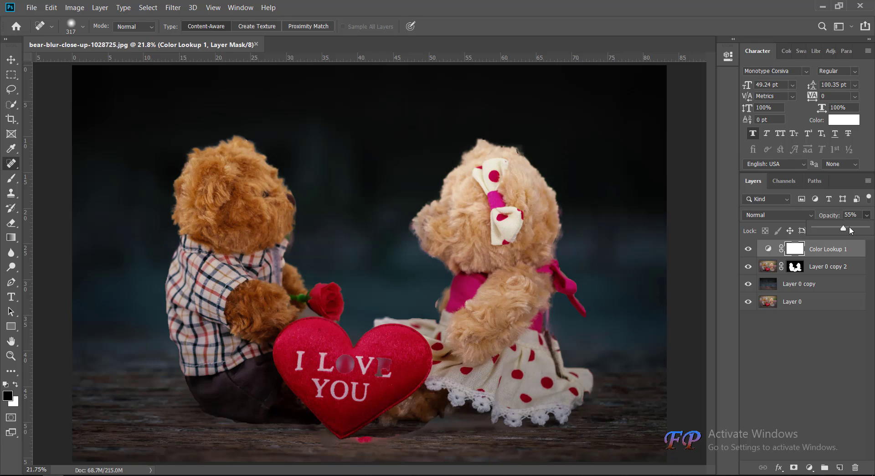
left_click(805, 363)
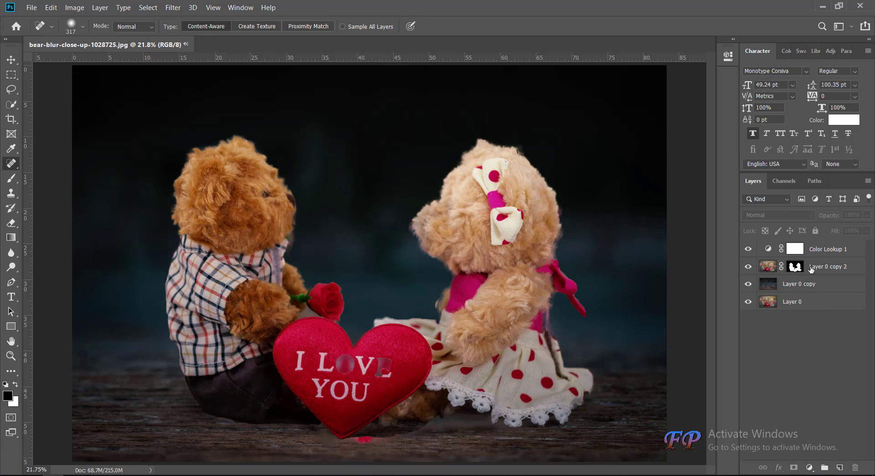
Step: Add a Levels adjustment above Layer 0 copy 2 with the white output level at 247
left_click(811, 267)
left_click(809, 467)
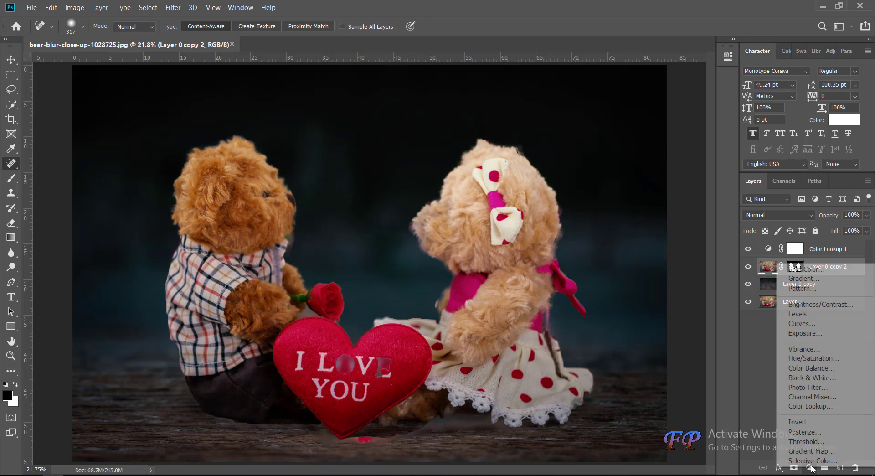
left_click(797, 315)
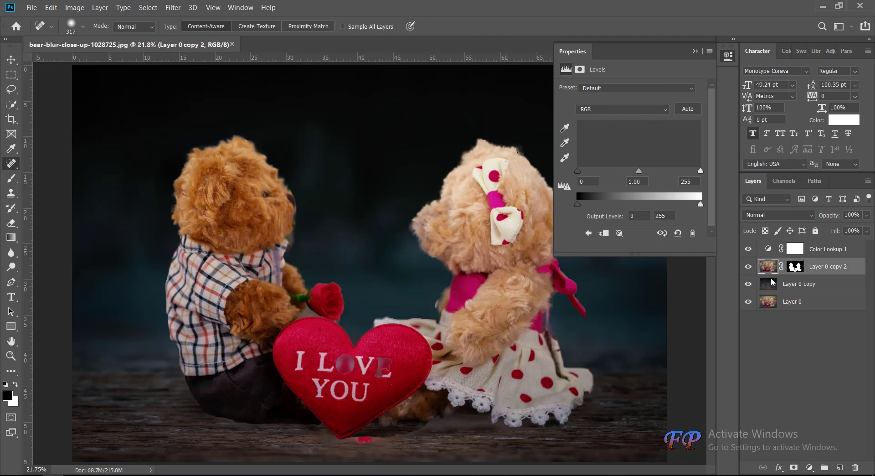
mouse_move(700, 203)
left_mouse_down()
mouse_move(683, 205)
mouse_move(697, 205)
left_mouse_up()
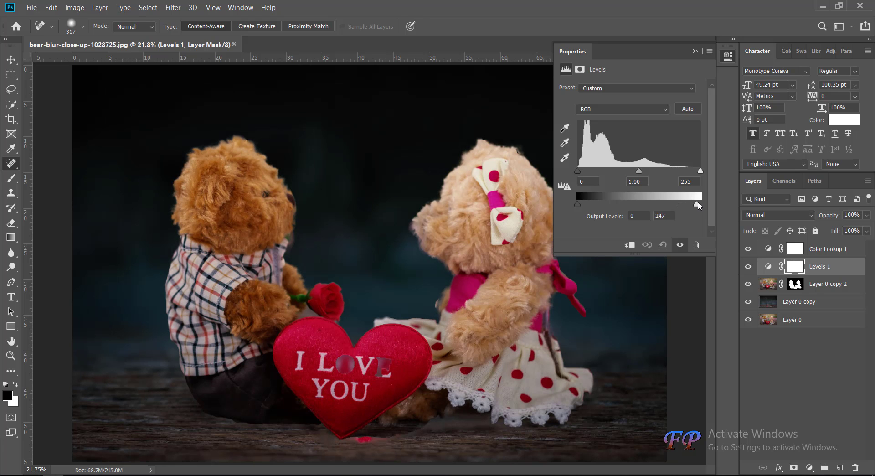
left_click(695, 51)
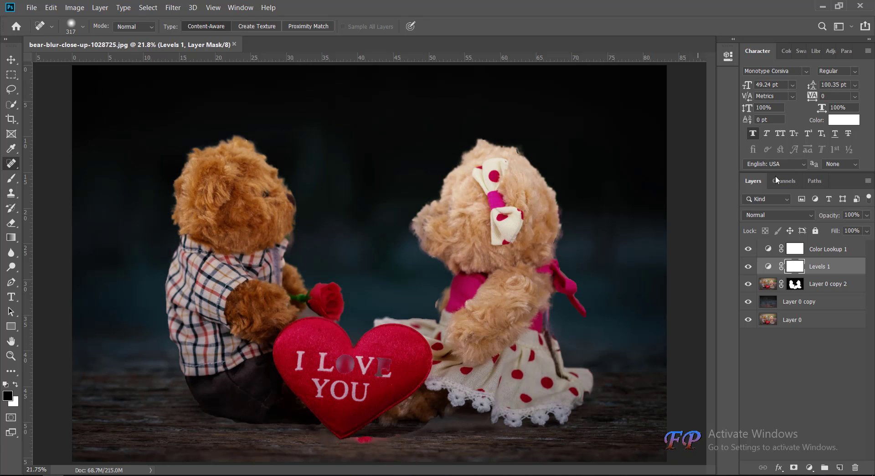
Step: Keep black as the foreground colour and set the eraser to a 1102 px brush at 33% opacity
left_click(7, 396)
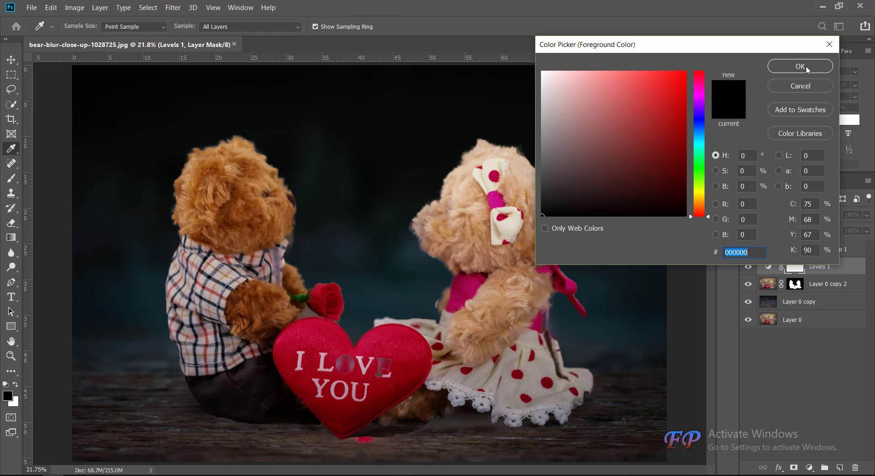
left_click(810, 66)
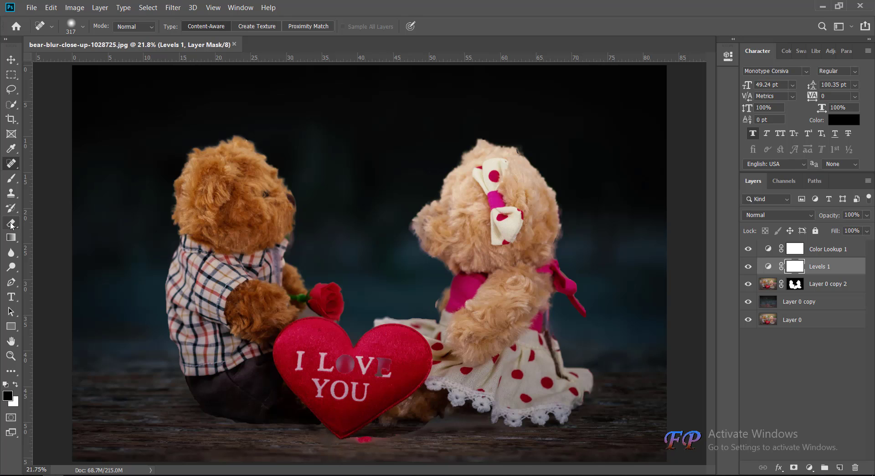
right_click(369, 246)
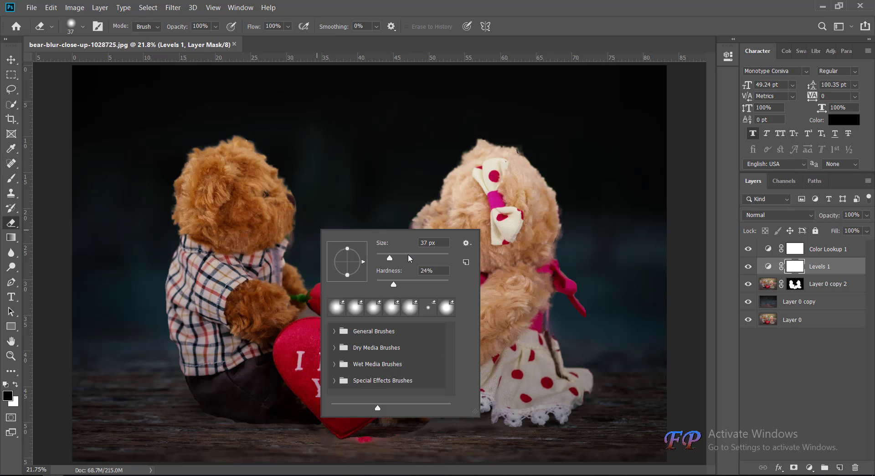
left_click_drag(408, 258, 424, 257)
left_click(440, 258)
left_click_drag(440, 258, 442, 257)
left_click(216, 27)
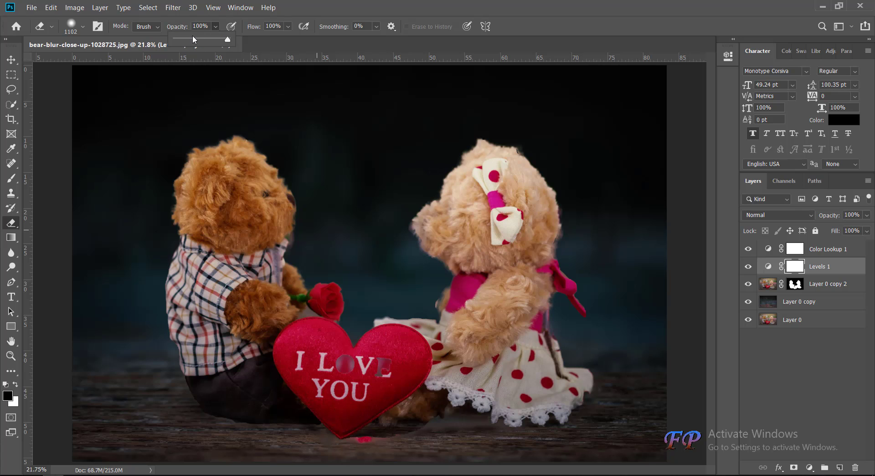
left_click(192, 37)
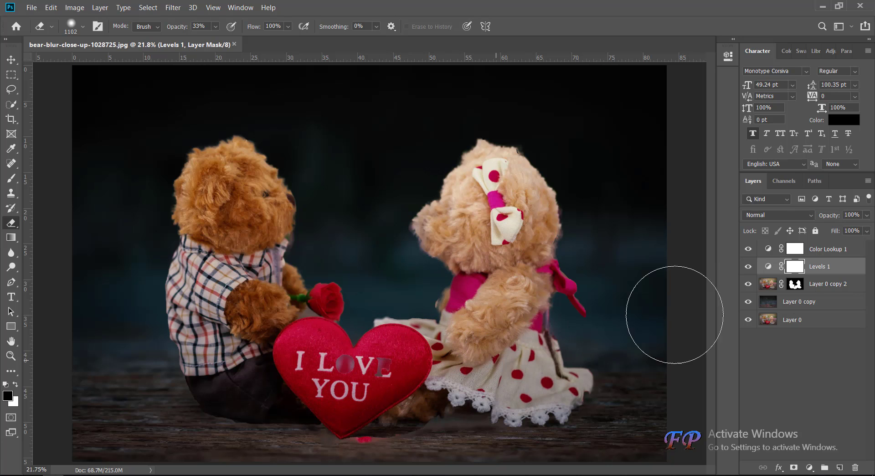
Step: Refine the Levels 1 mask in Select and Mask with Smooth set to 25
double_click(793, 267)
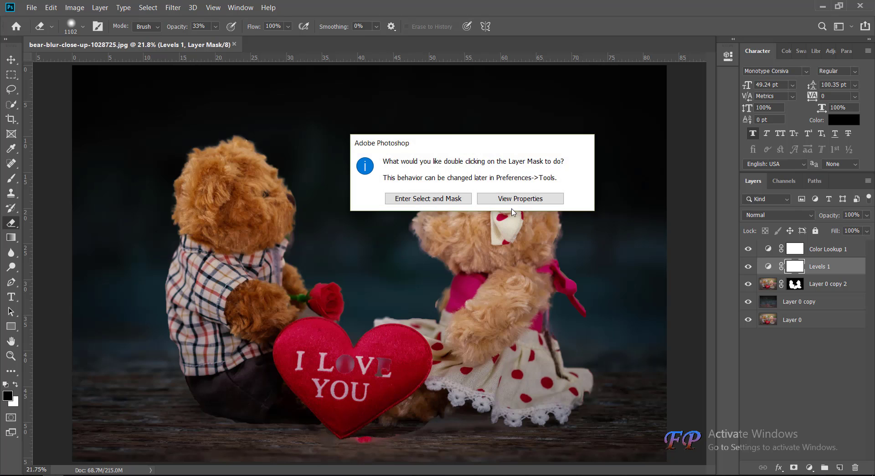
left_click(463, 199)
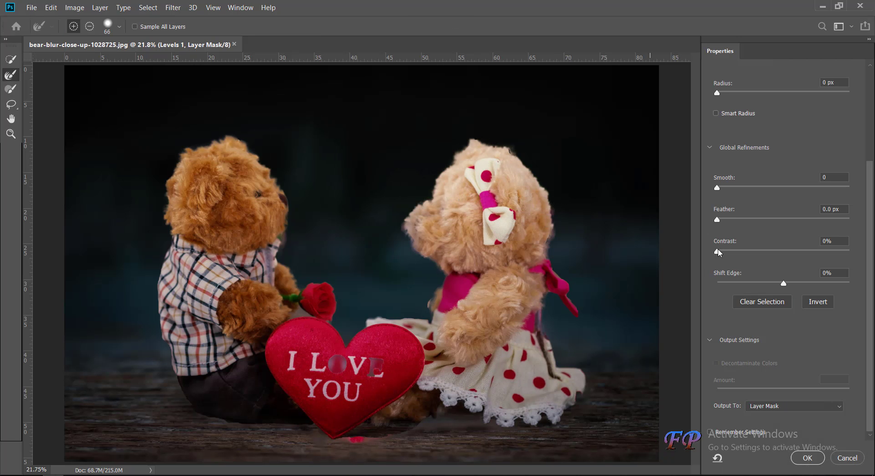
left_click_drag(717, 188, 751, 188)
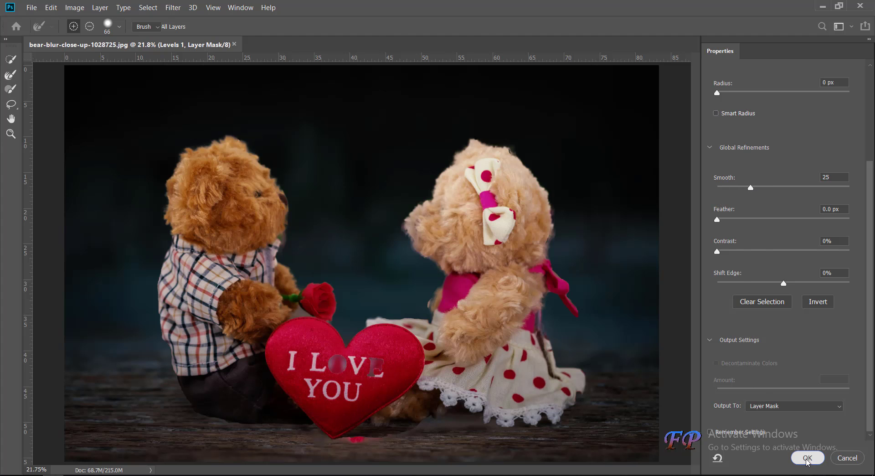
left_click(807, 458)
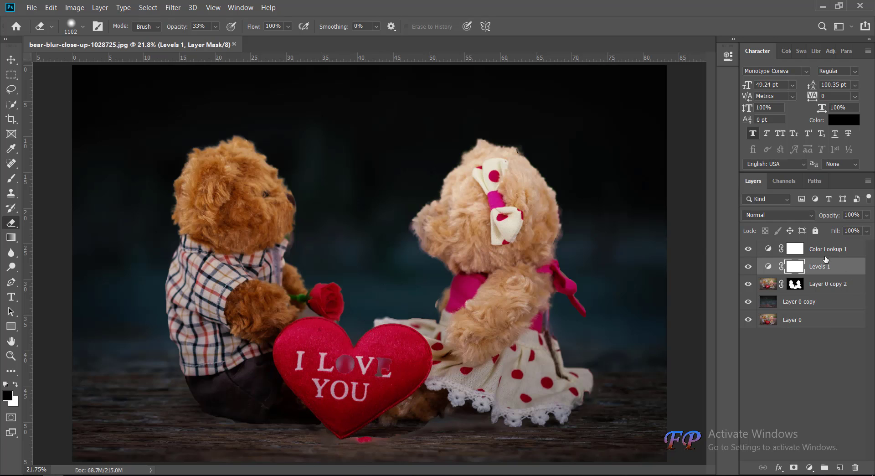
left_click(824, 256)
left_click(810, 467)
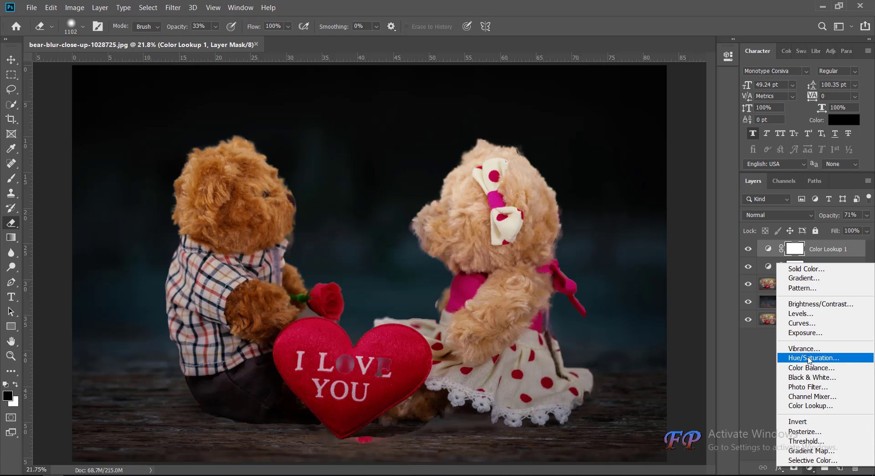
left_click(809, 396)
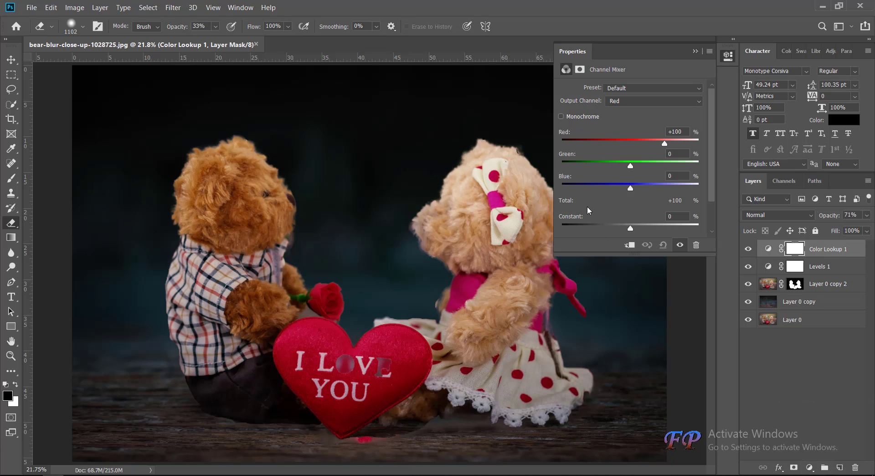
left_click_drag(656, 143, 675, 143)
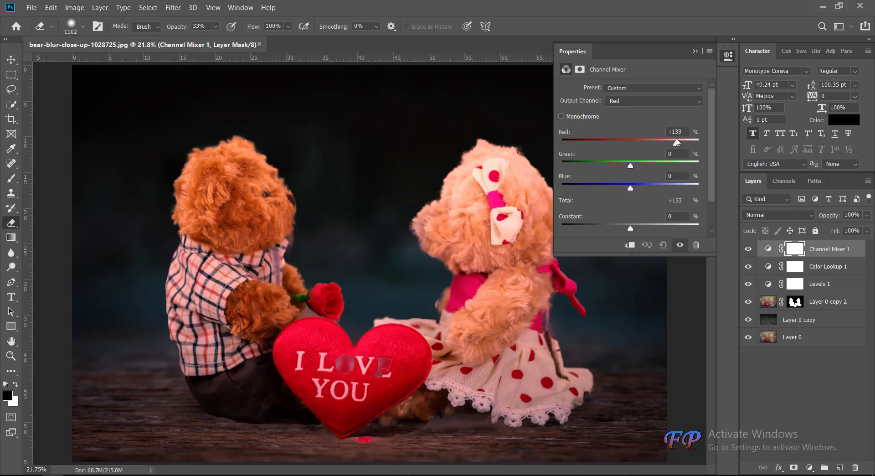
left_click(696, 51)
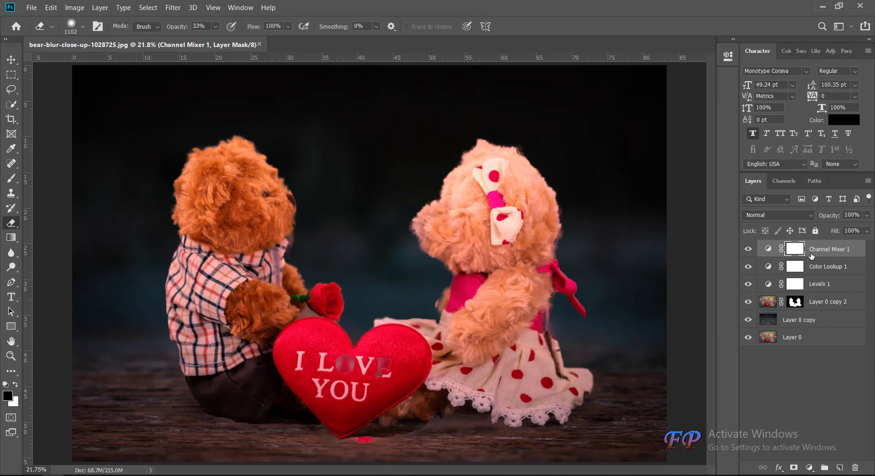
key("Delete")
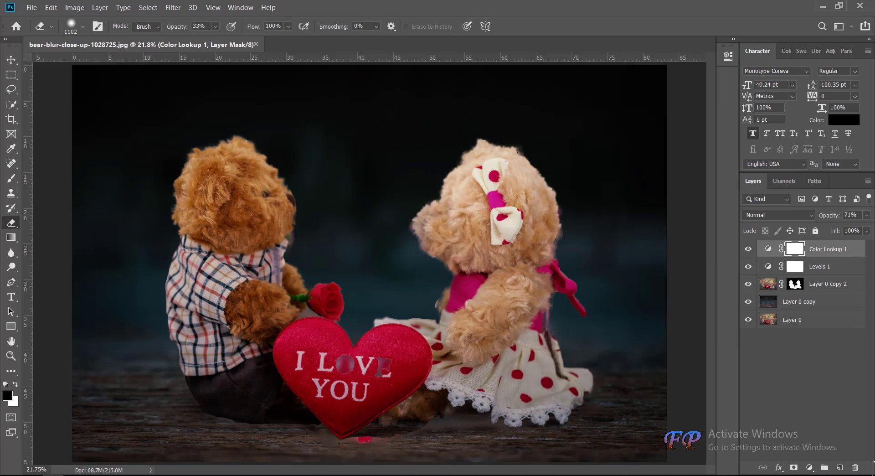
Step: Add a Channel Mixer layer boosting Green in the Red output and raising Green to +103 in the Green output
left_click(809, 467)
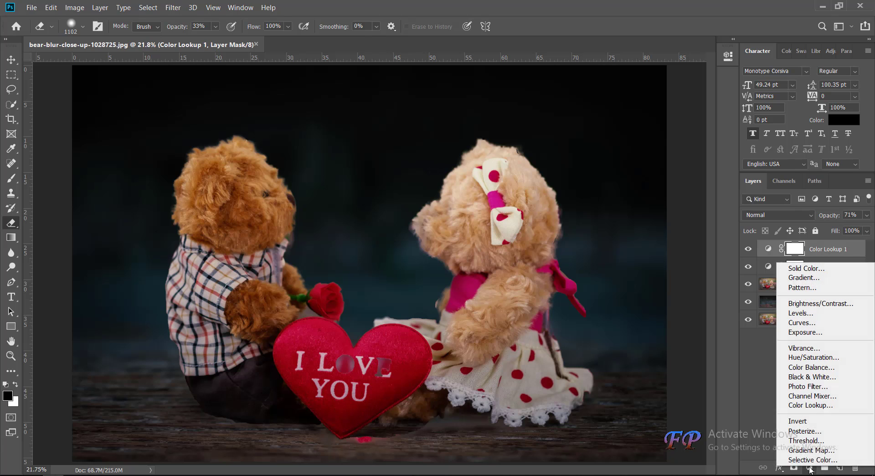
left_click(808, 397)
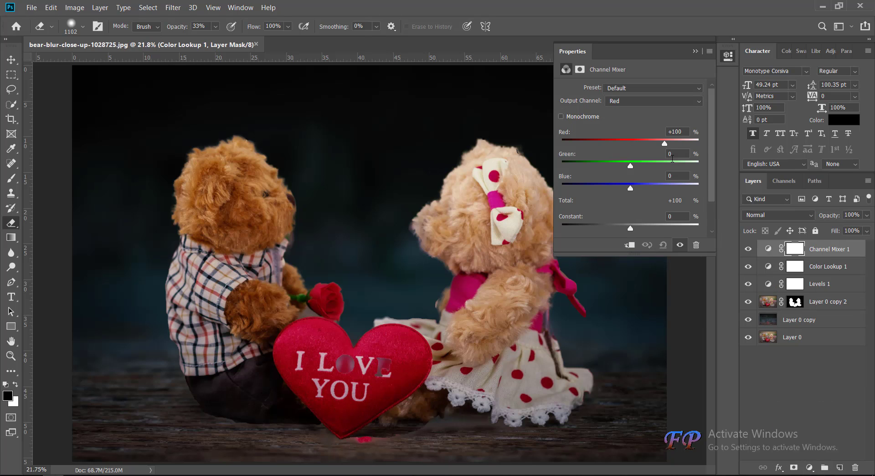
left_click_drag(631, 166, 632, 165)
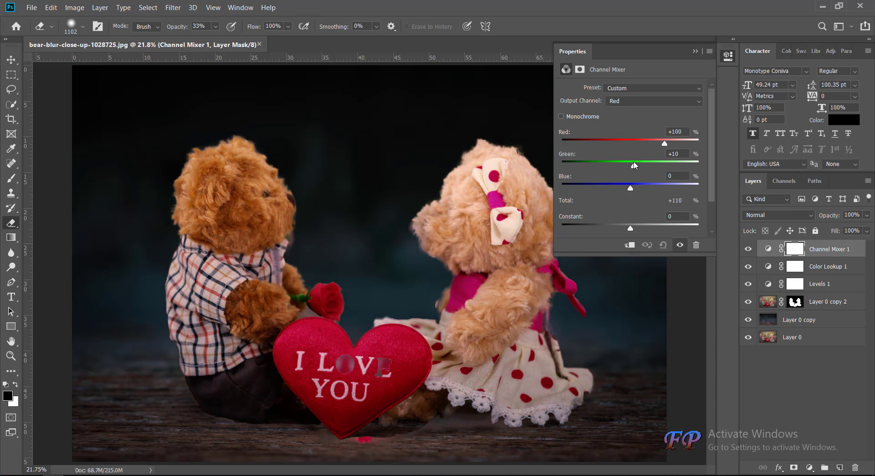
left_click(618, 102)
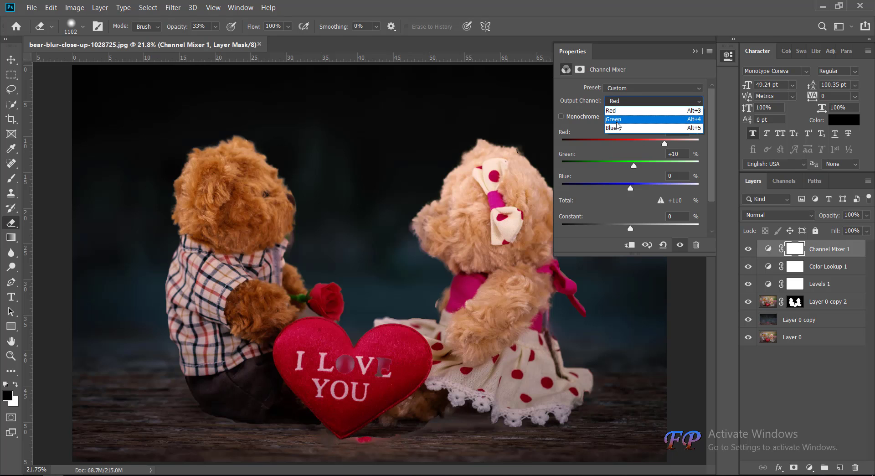
left_click(616, 120)
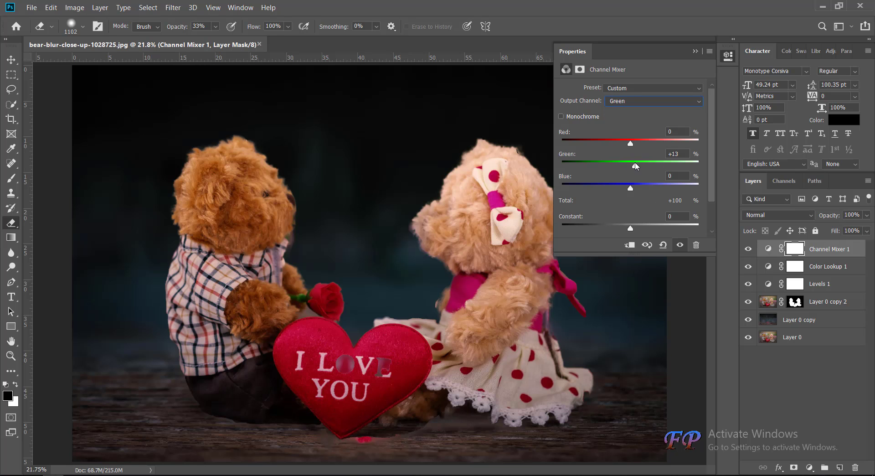
mouse_move(664, 166)
left_mouse_down()
mouse_move(673, 164)
mouse_move(666, 164)
left_mouse_up()
left_click(793, 250)
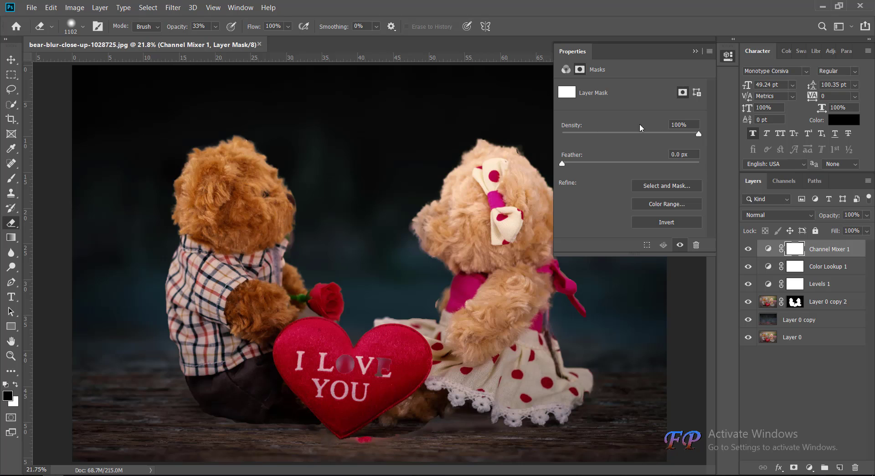
Step: Run Select and Mask (Ctrl+Alt+R) on the Channel Mixer 1 mask and confirm it without changes
left_click(694, 52)
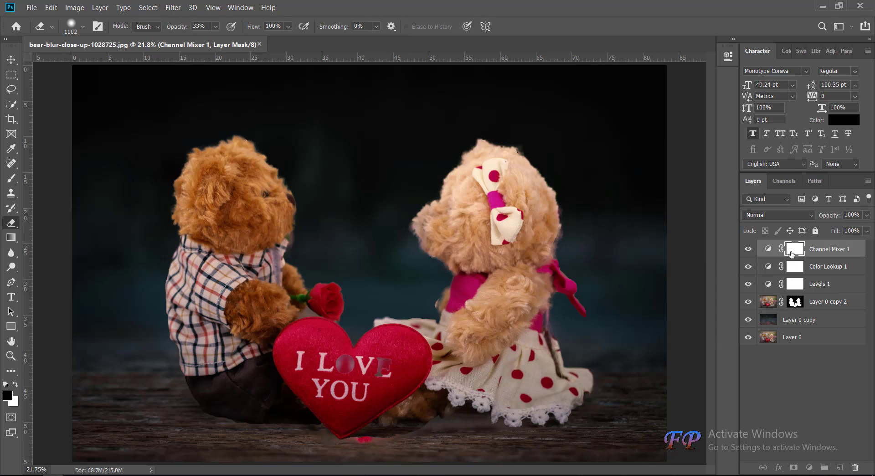
key("alt+ctrl+r")
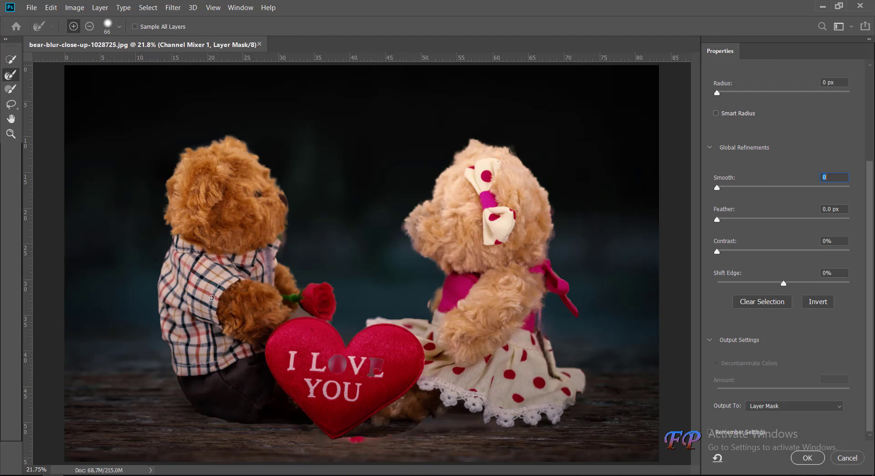
left_click(807, 458)
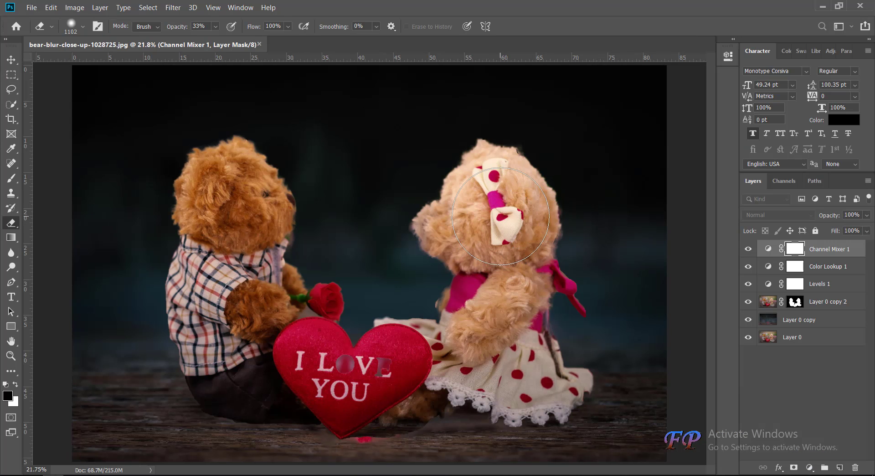